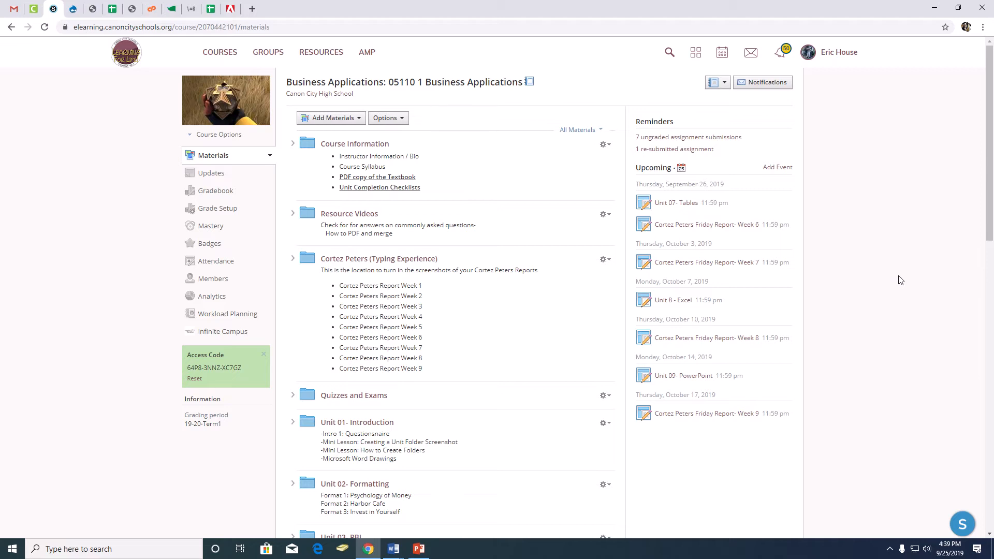
- Open Table 5 - Favorites.pdf from the Unit 07- Tables folder and look over the sample table
scroll(584, 306, "down", 6)
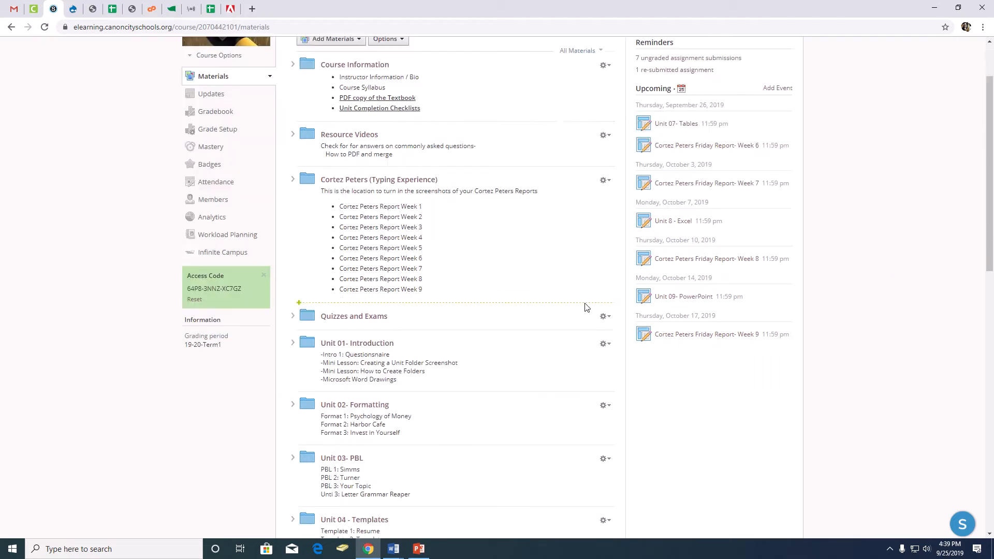
scroll(486, 282, "down", 4)
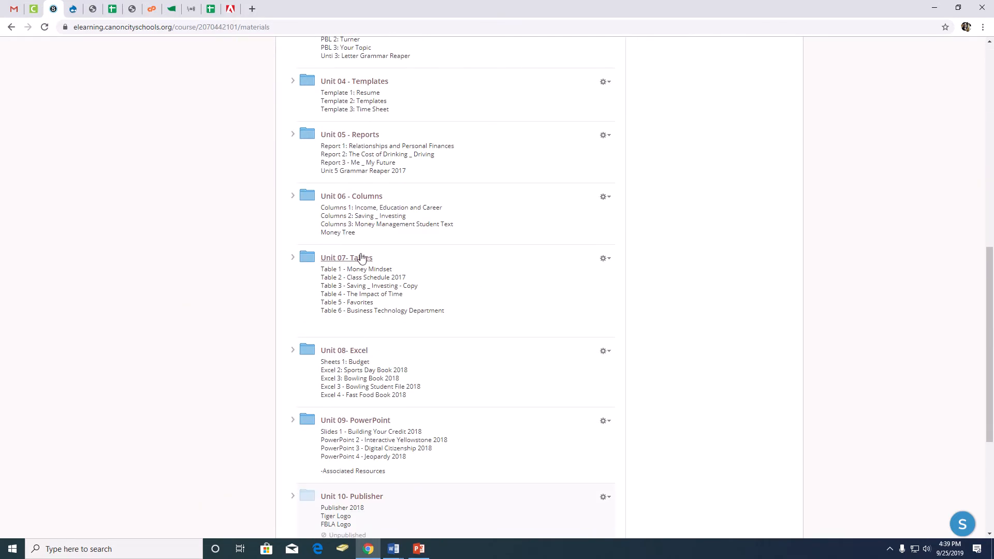
left_click(359, 259)
scroll(457, 288, "down", 5)
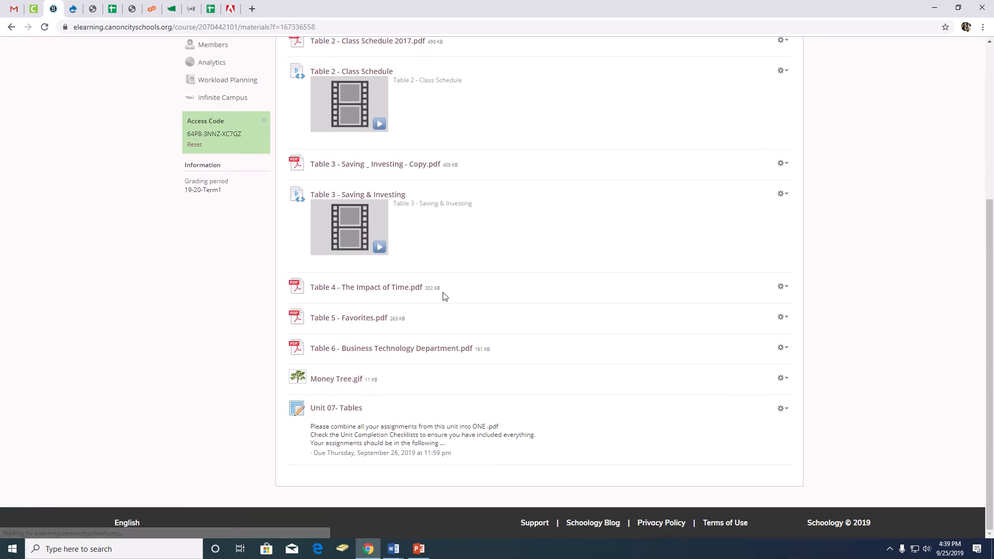
left_click(351, 319)
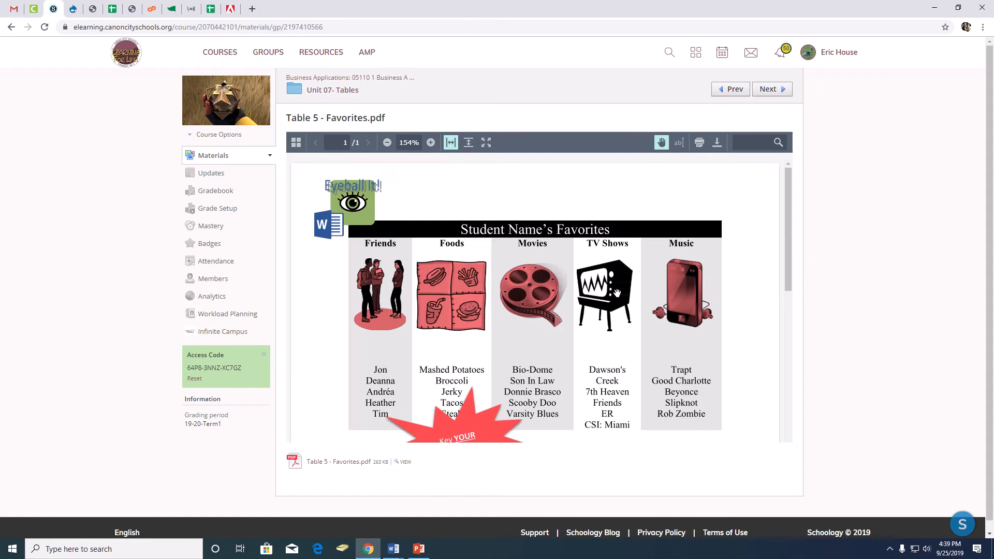
scroll(617, 293, "down", 5)
scroll(617, 293, "up", 5)
scroll(502, 282, "down", 1)
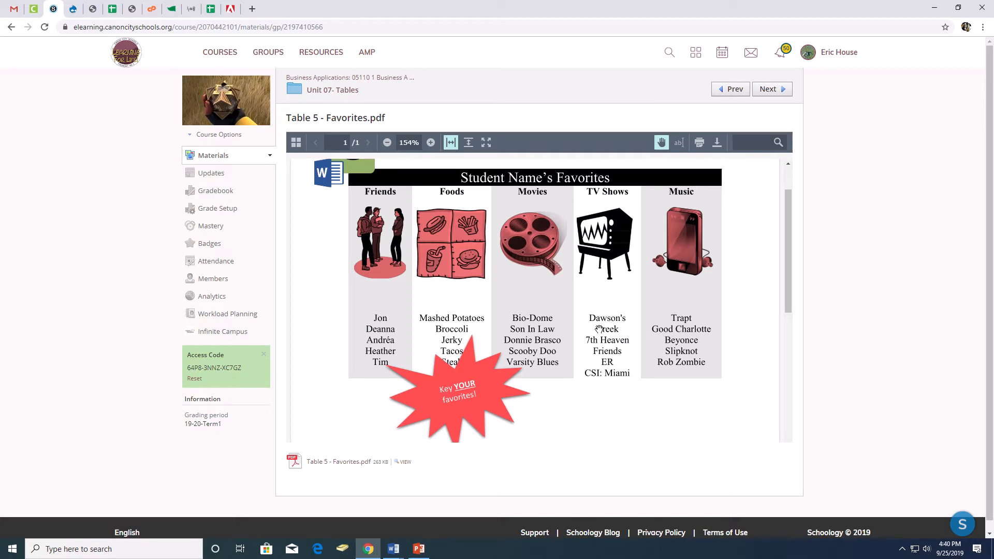
mouse_move(364, 2)
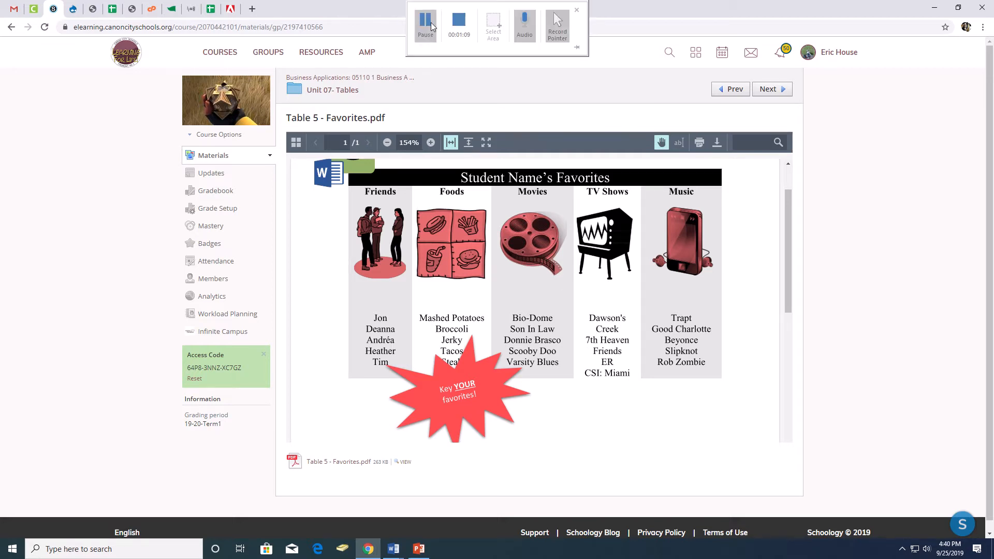
left_click(425, 23)
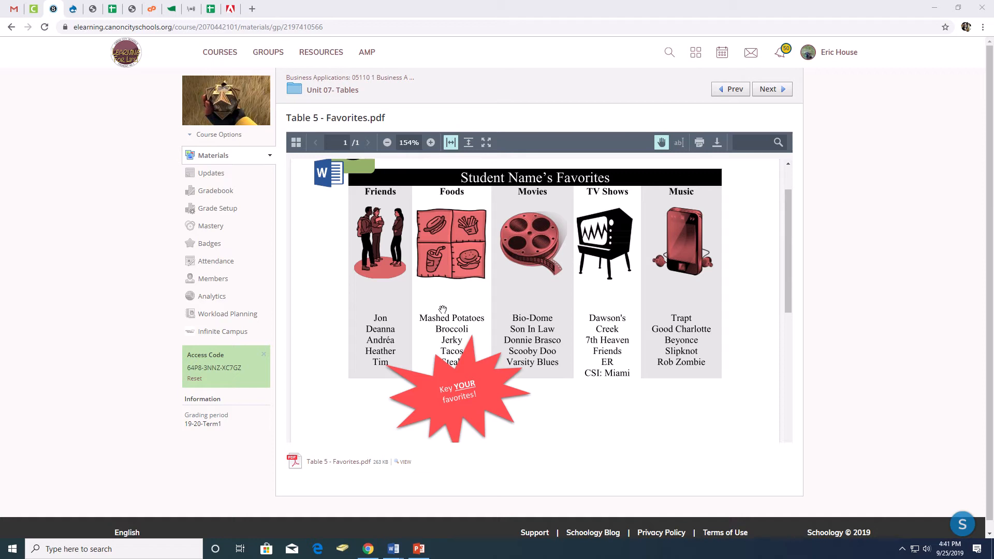
- Switch to Word and create a new blank document
mouse_move(386, 551)
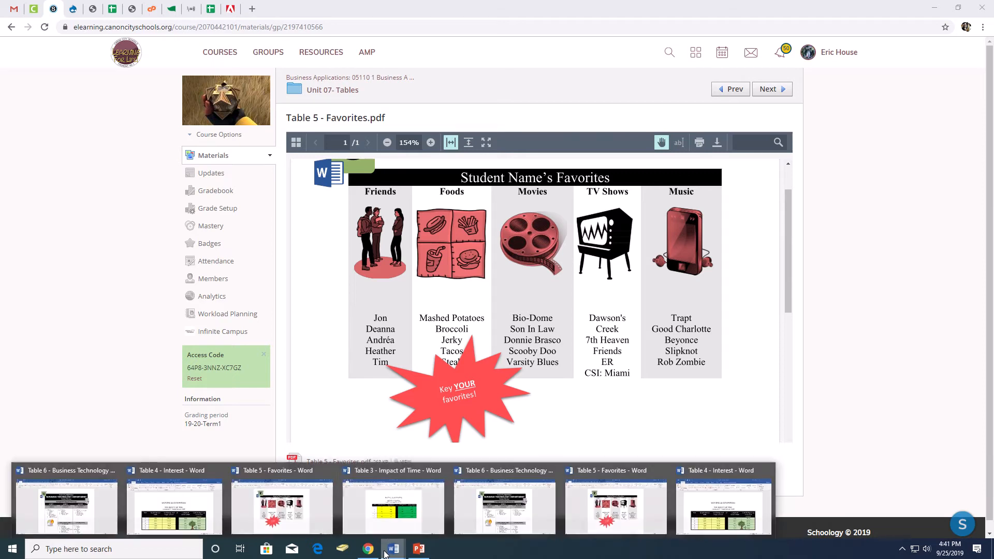
left_click(391, 515)
left_click(12, 30)
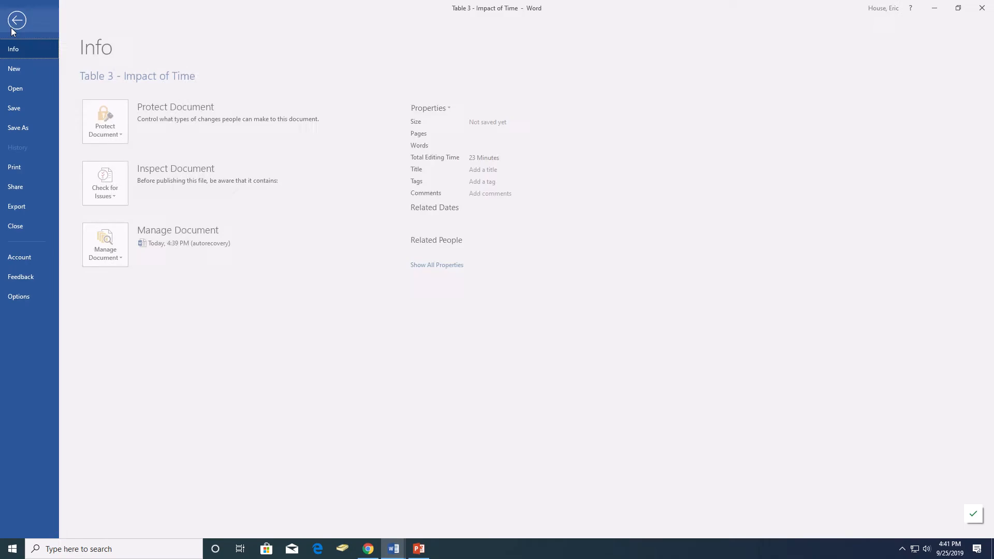
left_click(18, 67)
left_click(133, 187)
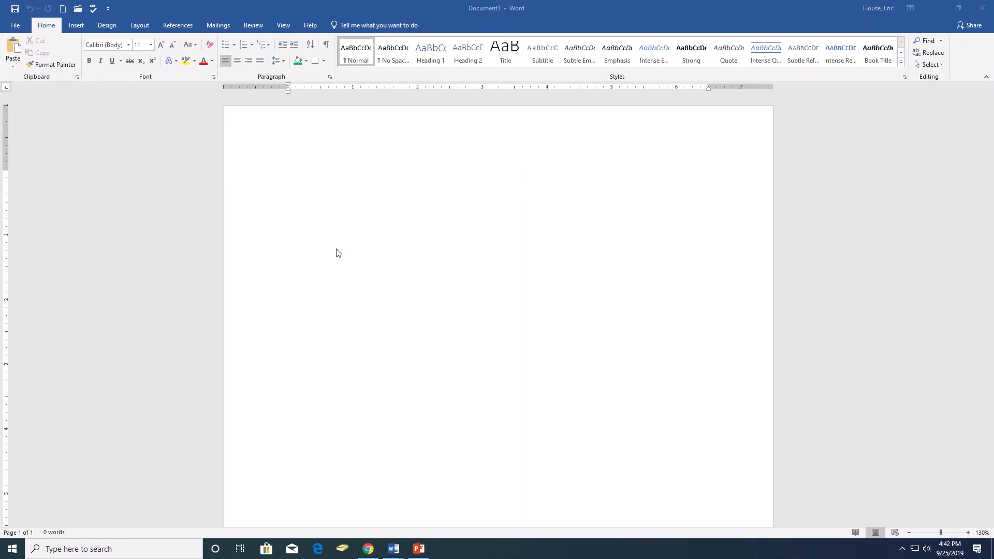
- Insert a table with five columns and two rows into the blank document
left_click(76, 26)
left_click(83, 49)
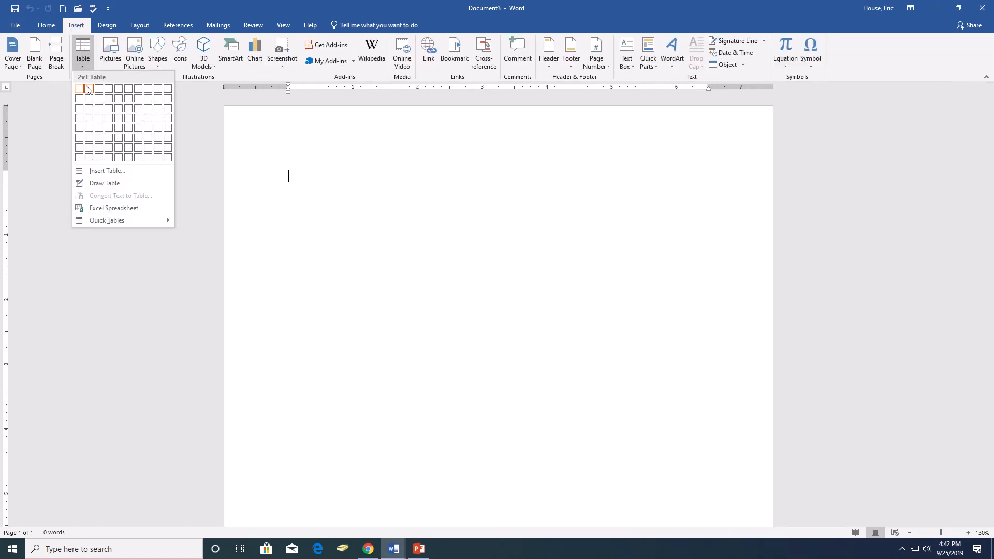
left_click(118, 98)
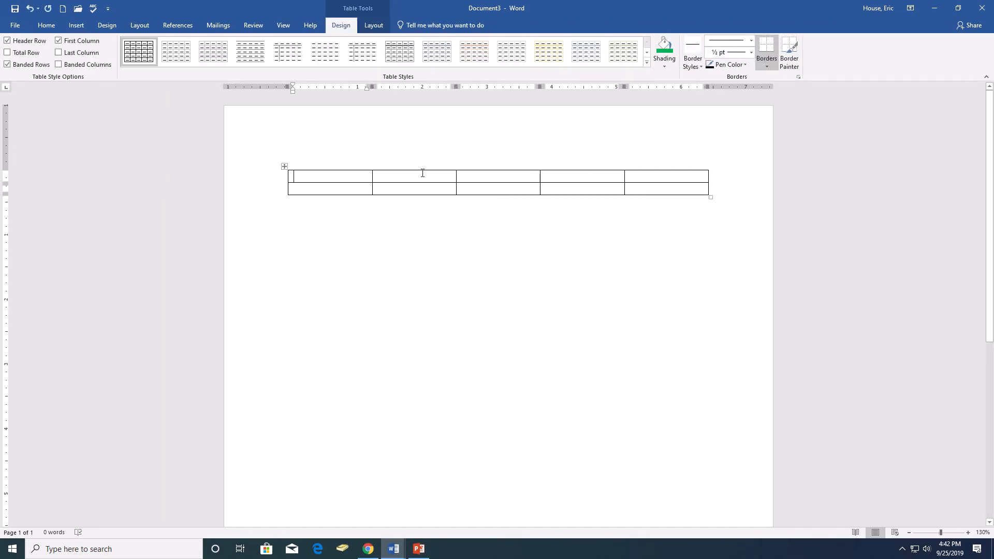
- Merge the five cells of the table's first row into one cell
left_click_drag(337, 178, 632, 176)
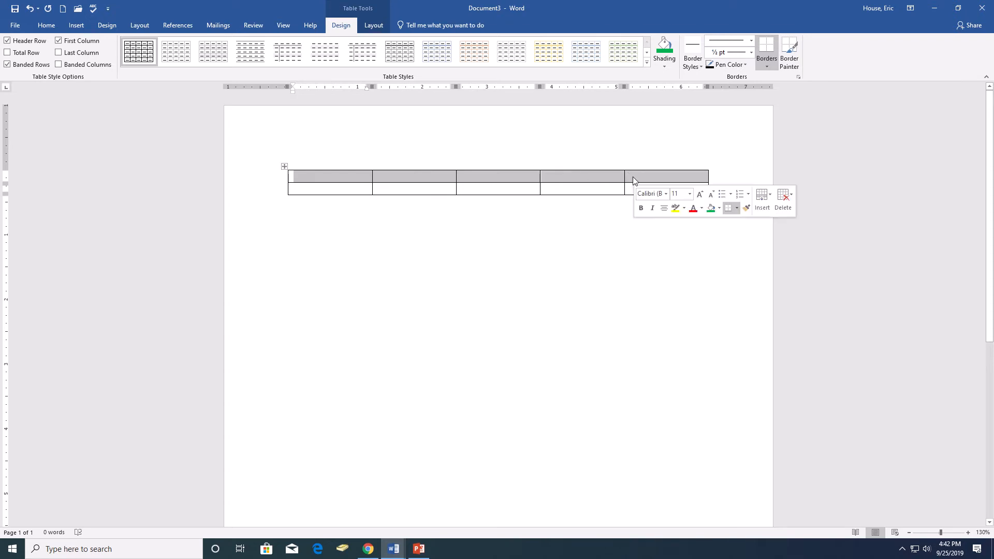
left_click(365, 25)
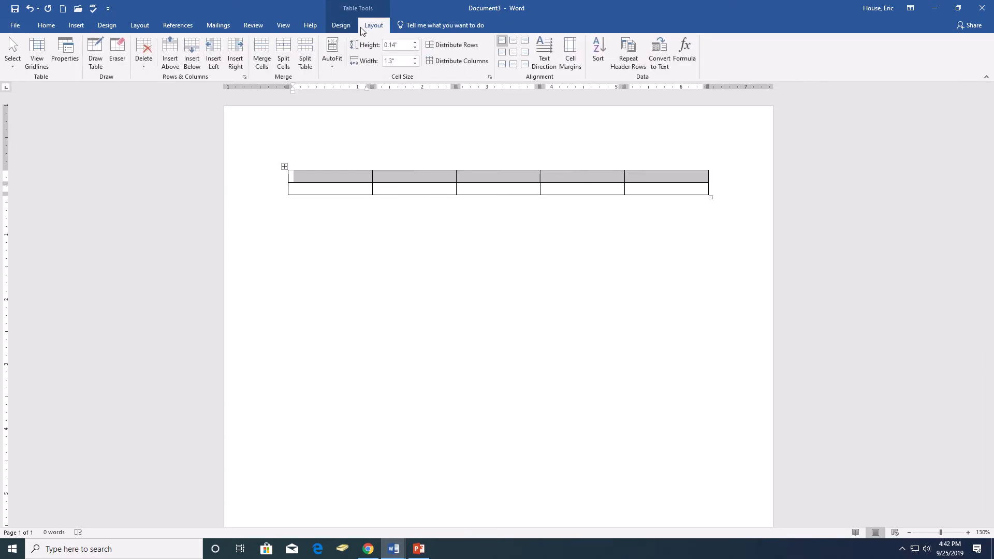
right_click(524, 180)
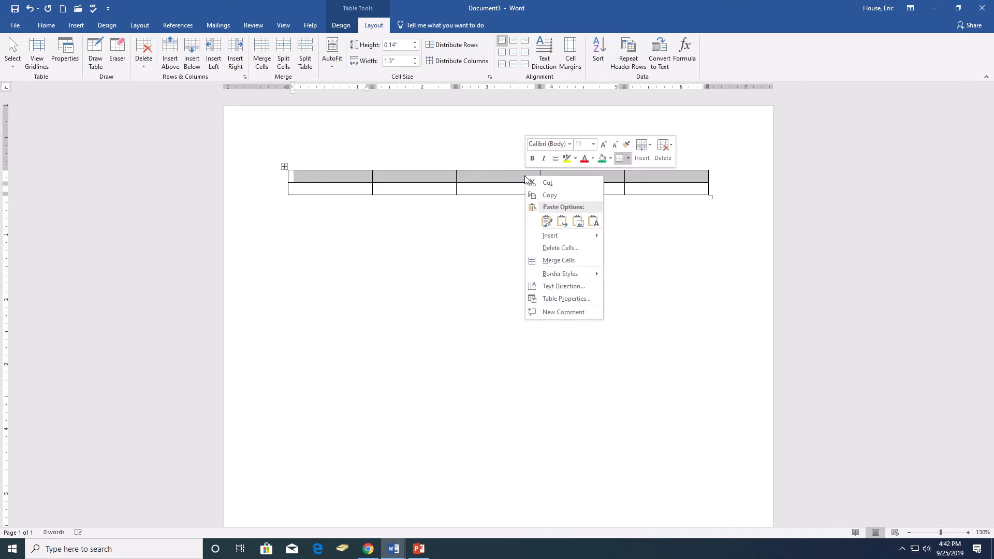
left_click(571, 261)
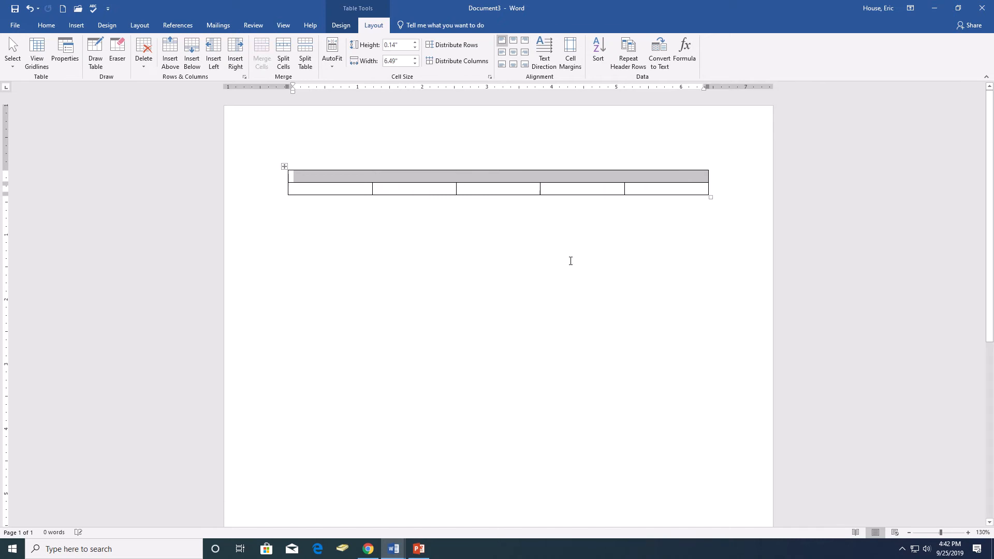
- Center the merged first-row cell and enter the title, made of the student's or teacher's name followed by "'s Favorites"
left_click(515, 179)
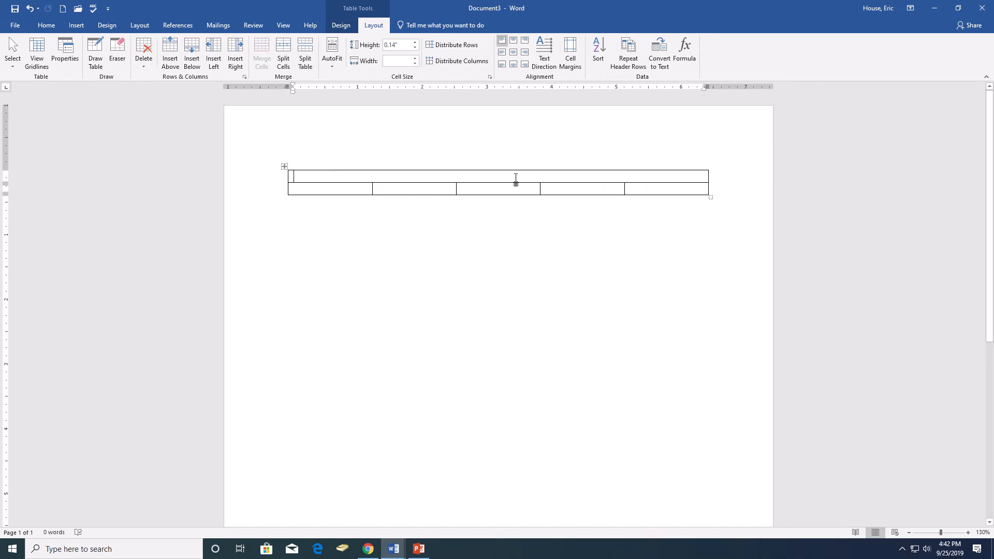
left_click(46, 25)
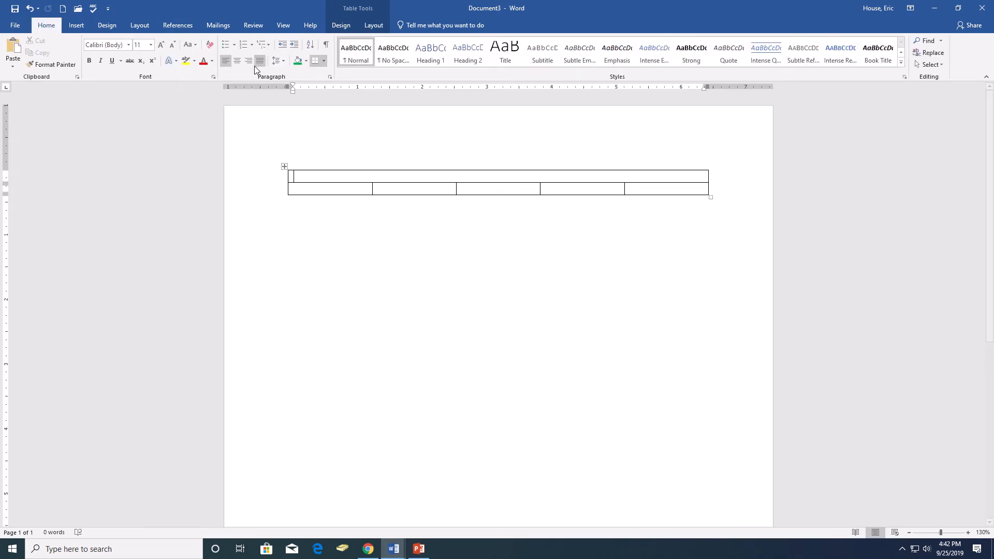
left_click(235, 61)
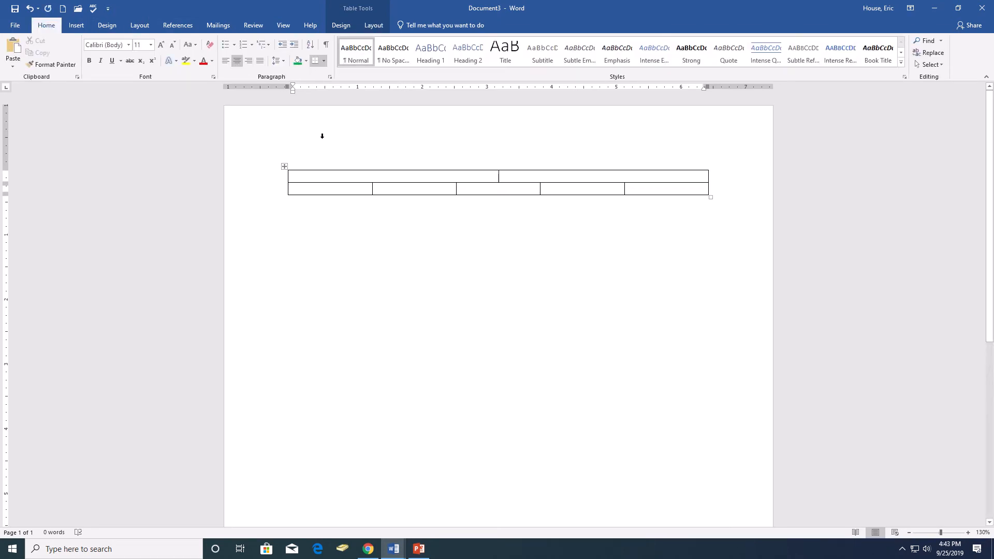
type("Mr.")
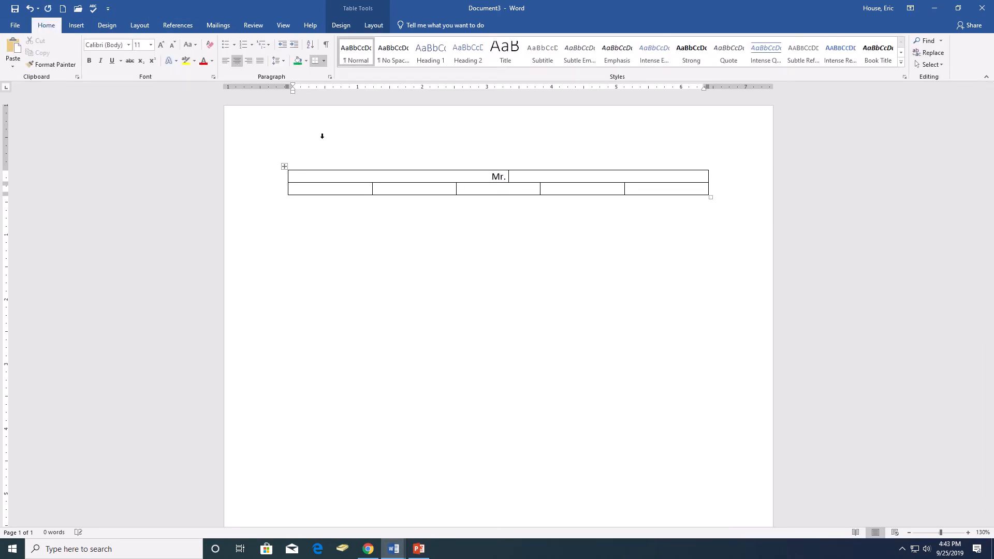
type(" House's Favorites")
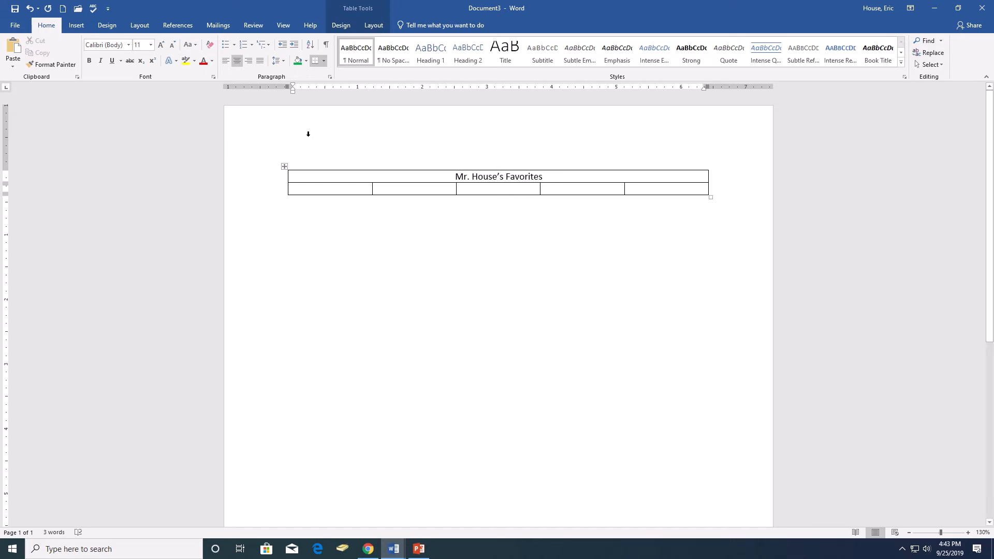
- Shade the table's title row black
left_click(403, 188)
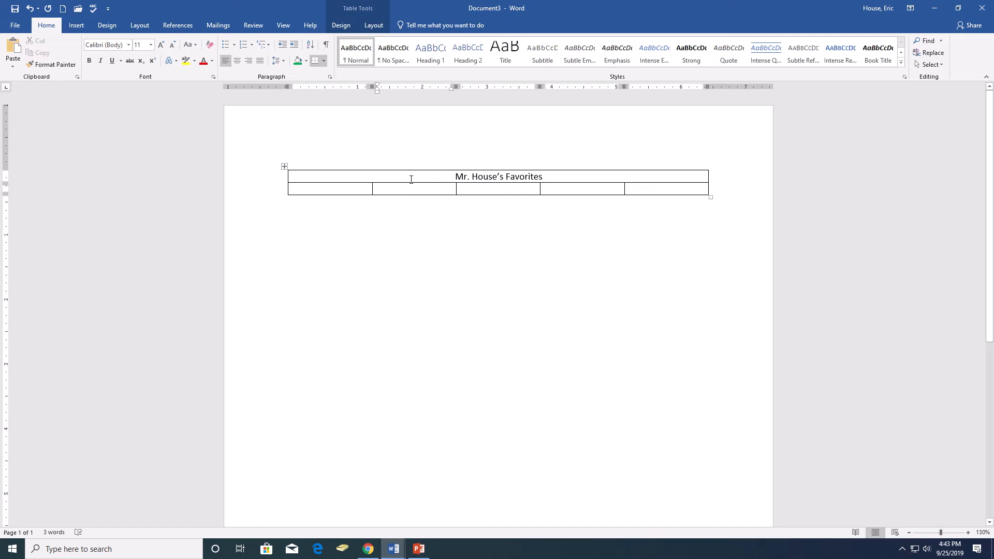
left_click(410, 179)
left_click_drag(411, 178, 567, 179)
left_click(569, 177)
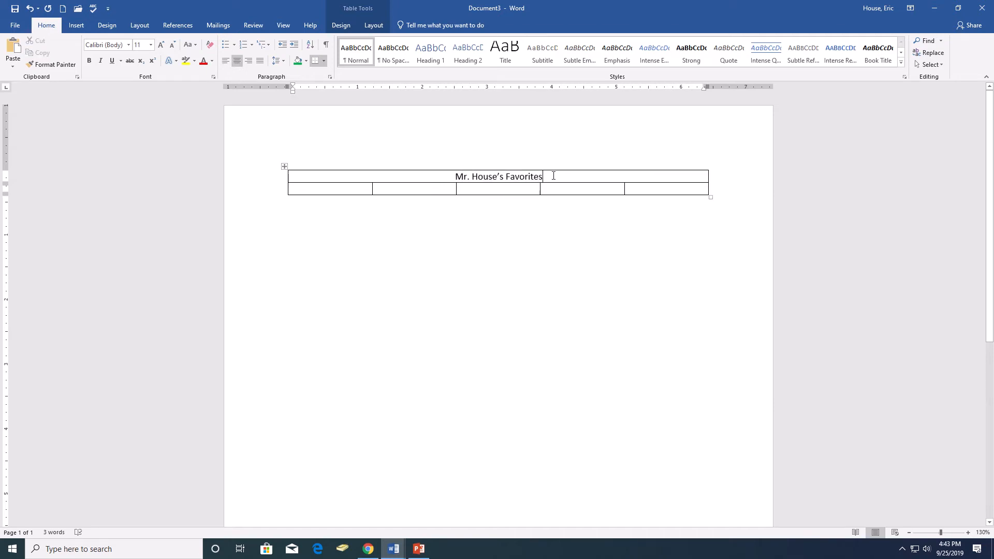
left_click(379, 26)
left_click(341, 25)
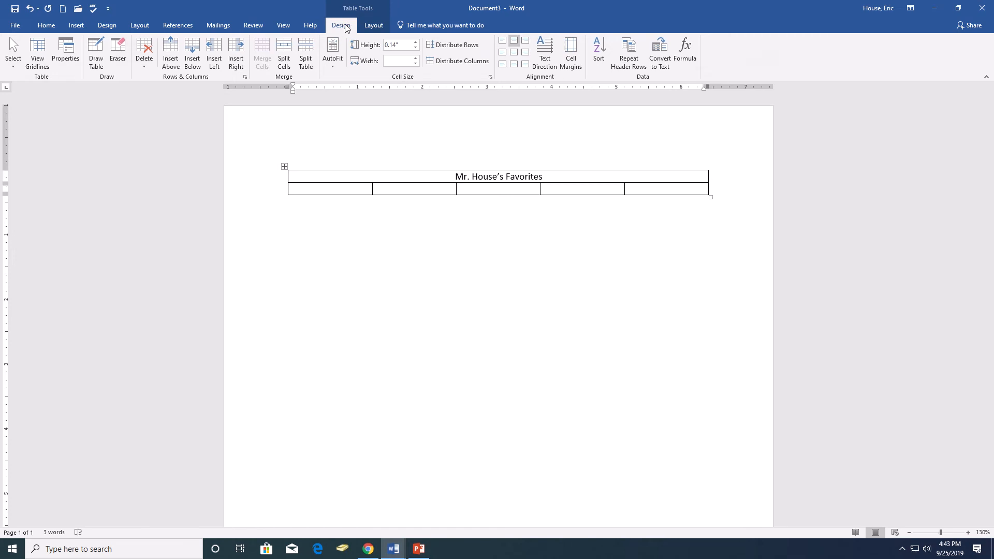
left_click(665, 66)
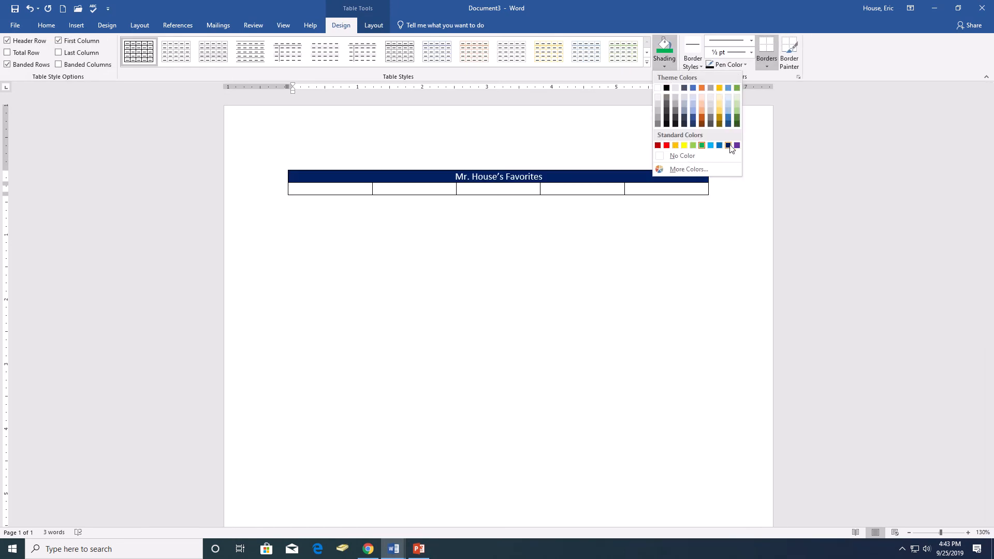
left_click(667, 88)
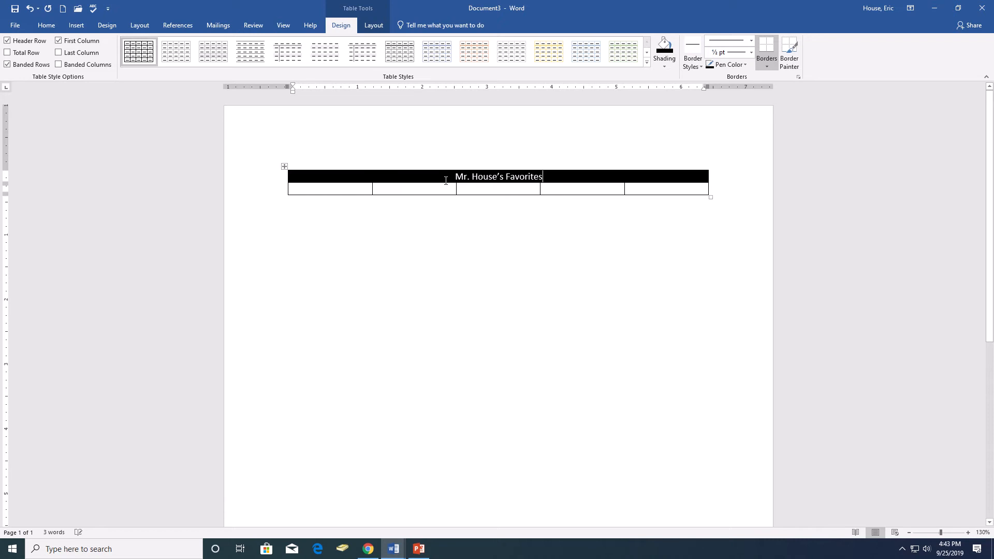
- Label the second row's cells Friends, Foods, Movies/TV Shows, TV Shows and Games/Apps, and add blank lines below Friends
left_click(441, 189)
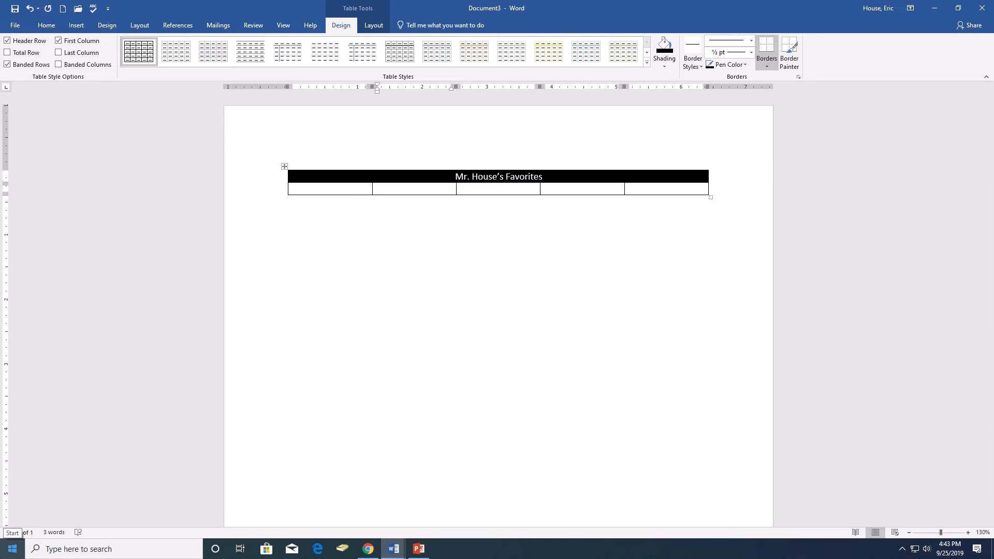
left_click(328, 191)
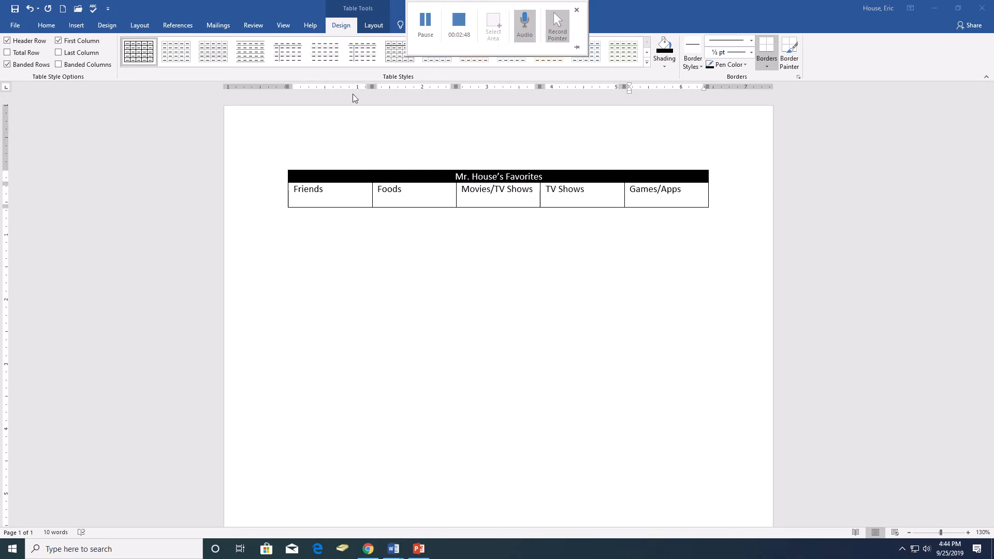
left_click(333, 200)
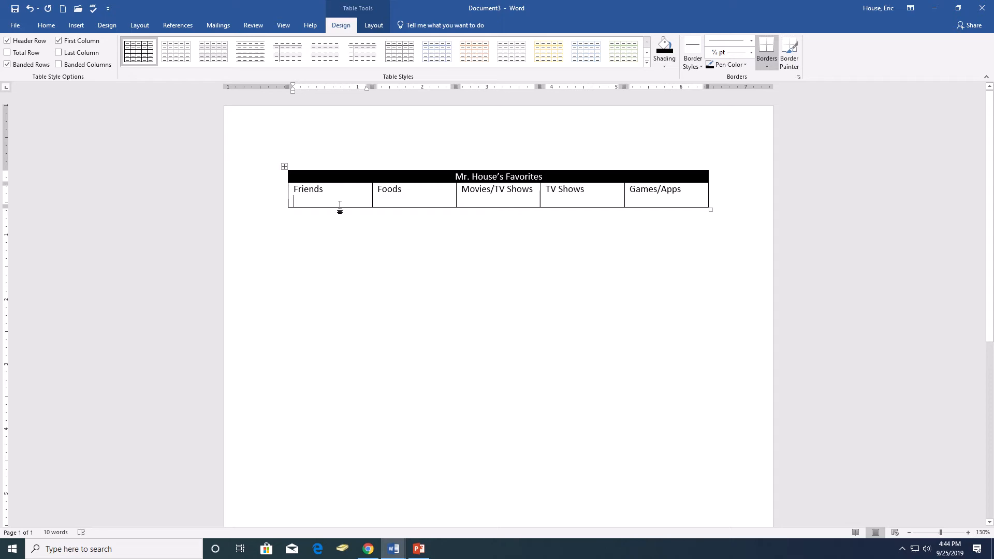
left_click_drag(339, 207, 340, 219)
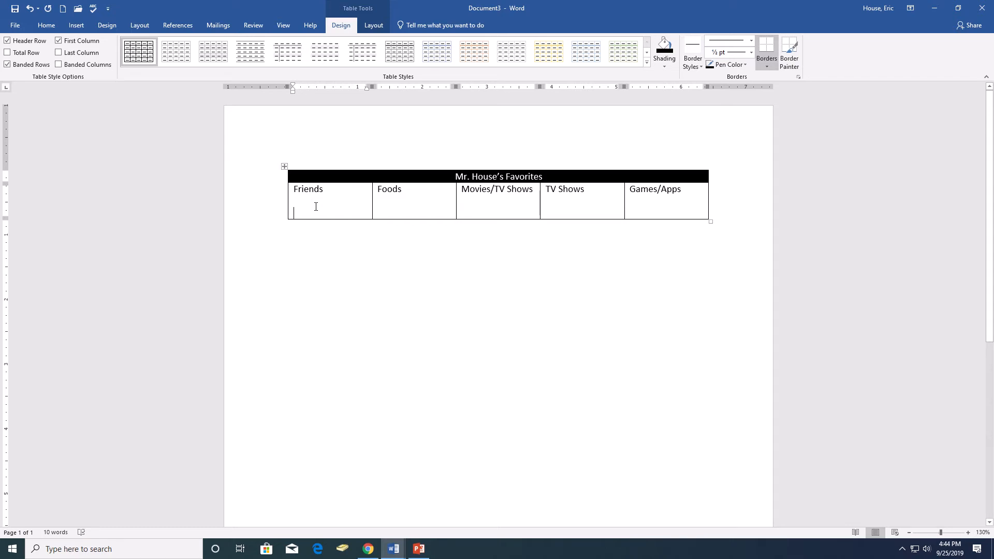
mouse_move(466, 5)
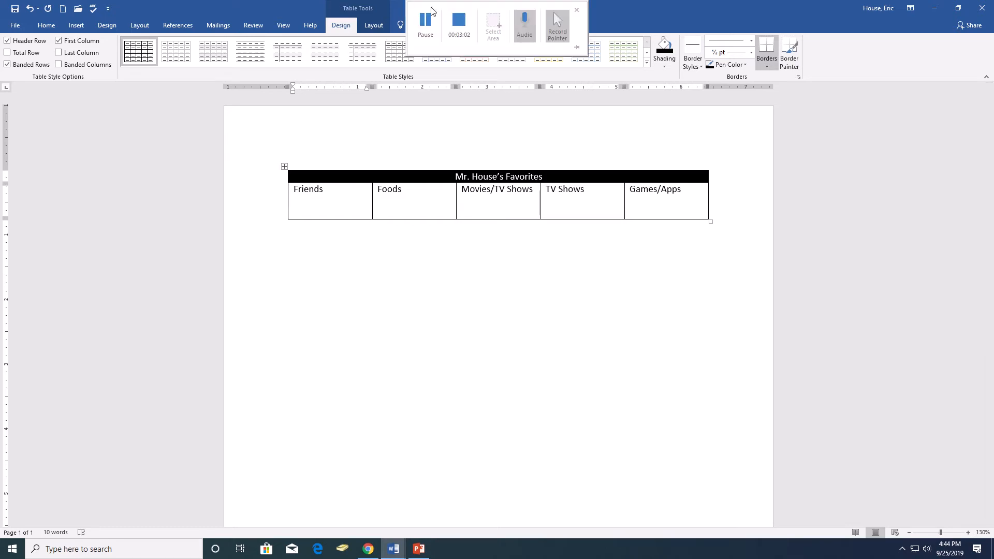
left_click(423, 22)
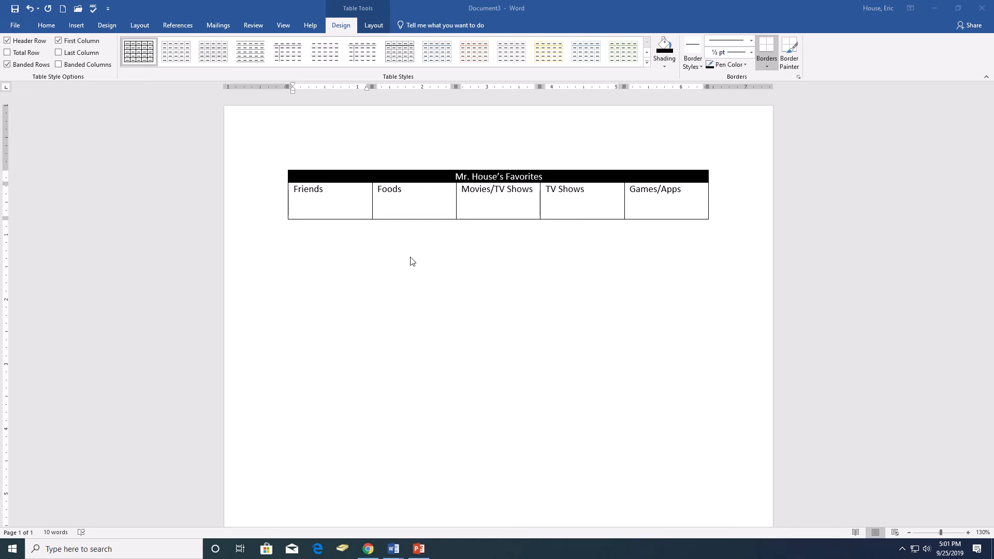
- Search online pictures for "group of friends clipart" to fill the space below the Friends heading
left_click(331, 211)
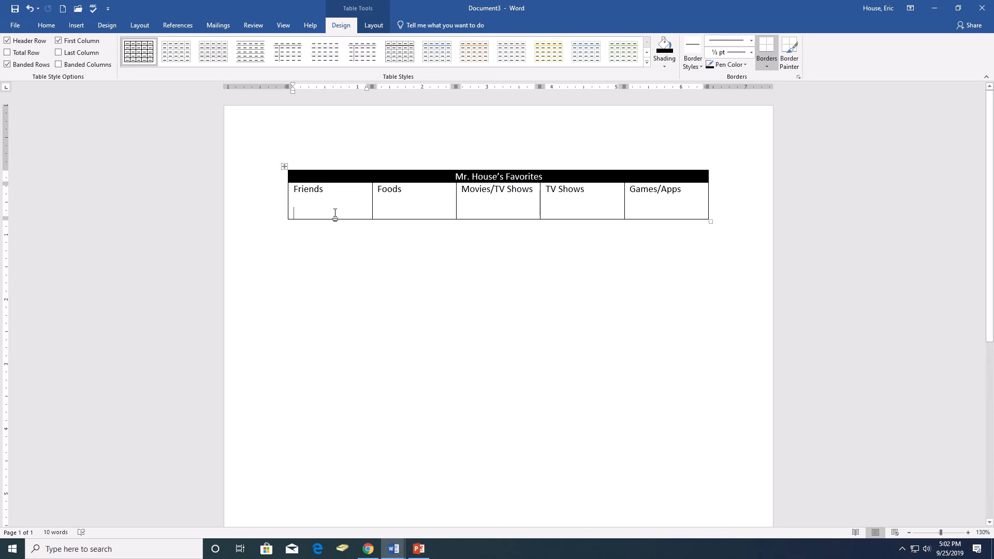
left_click(77, 26)
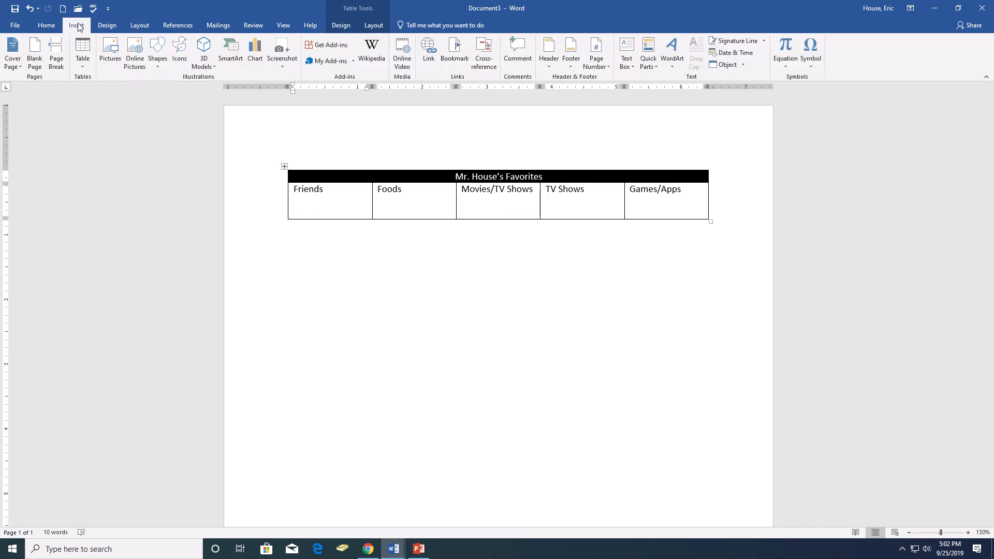
left_click(134, 52)
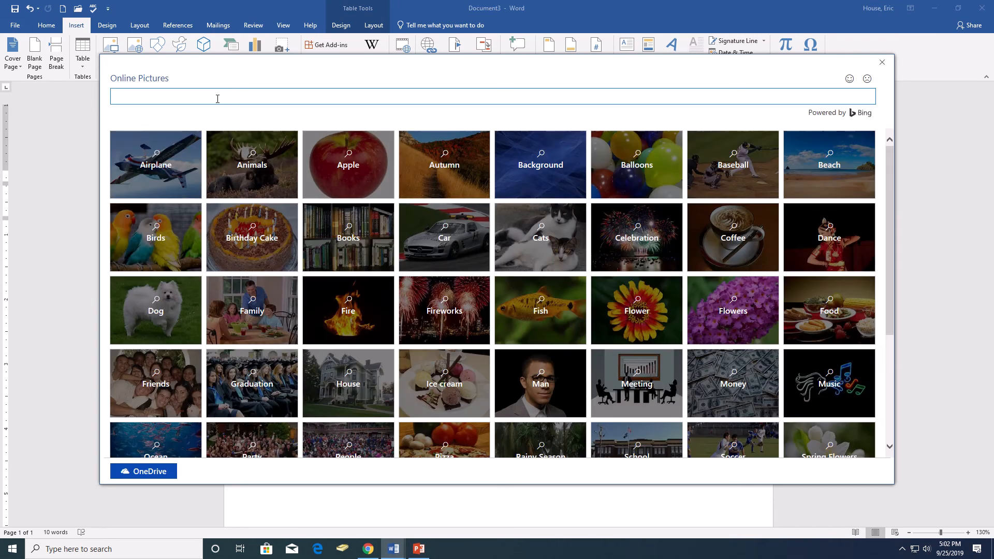
type("group of friends clipart")
key("Return")
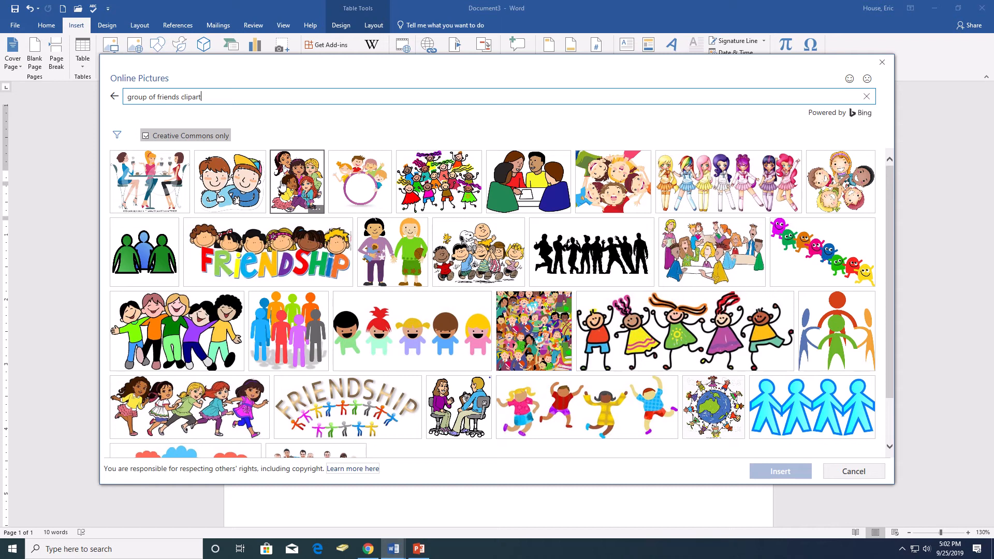
- Insert the clip art of five friends standing arm in arm and shrink it to about 0.59" high by 0.94" wide
left_click(207, 330)
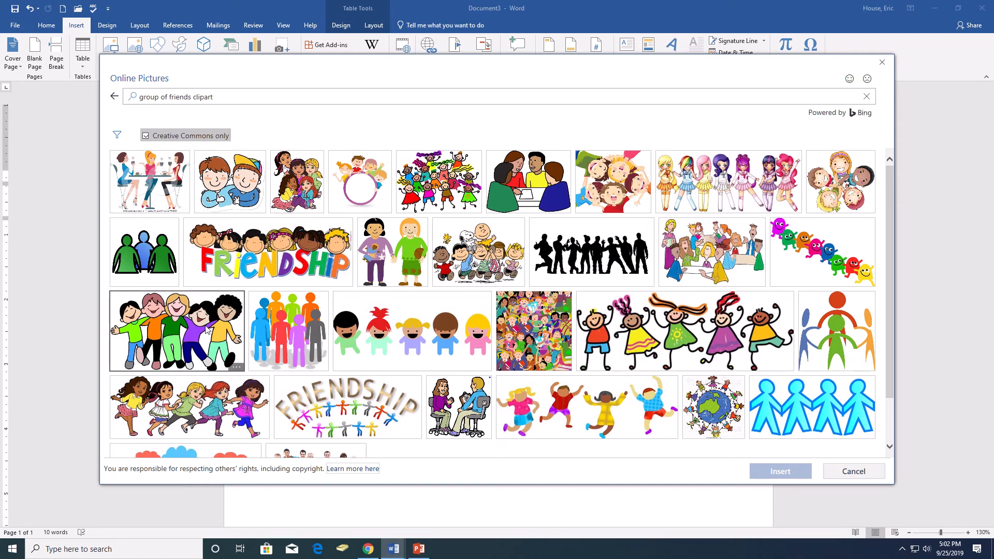
left_click(780, 472)
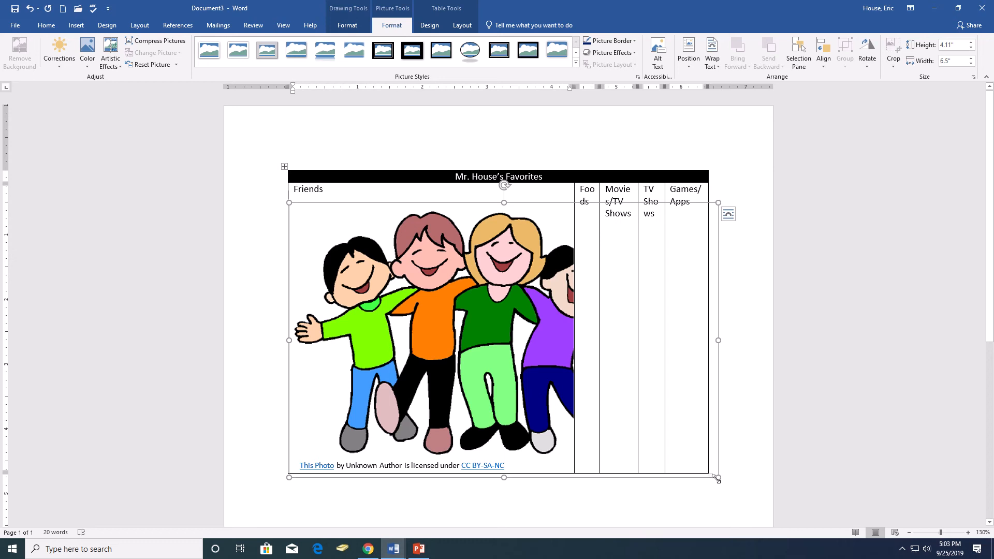
left_click_drag(717, 478, 344, 246)
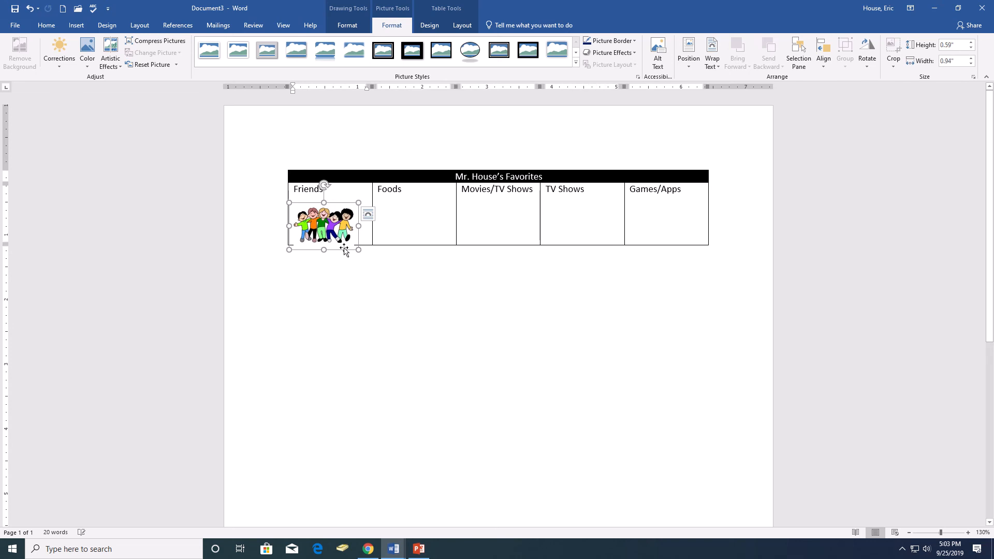
- Add blank lines below the Foods heading to make room for its picture
left_click(388, 214)
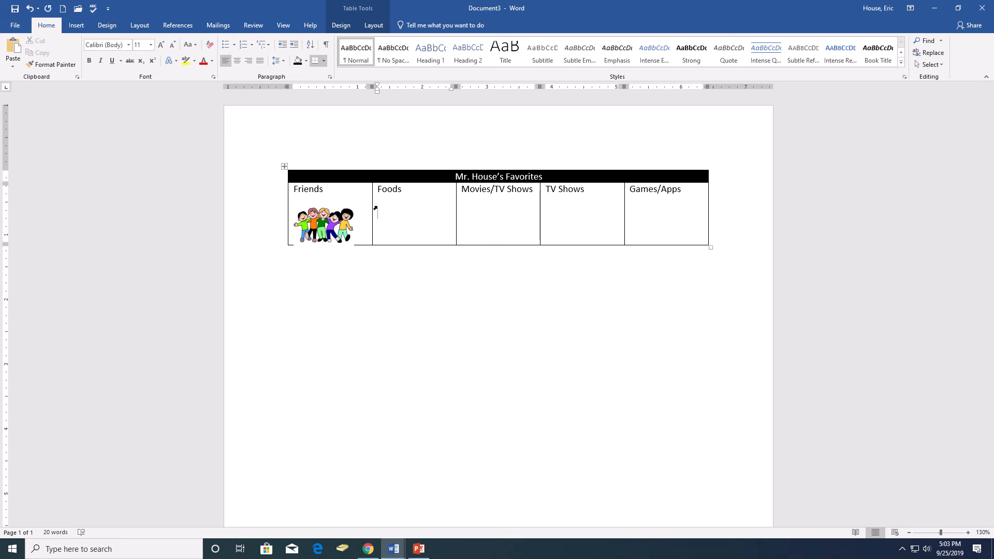
key("Return")
mouse_move(356, 4)
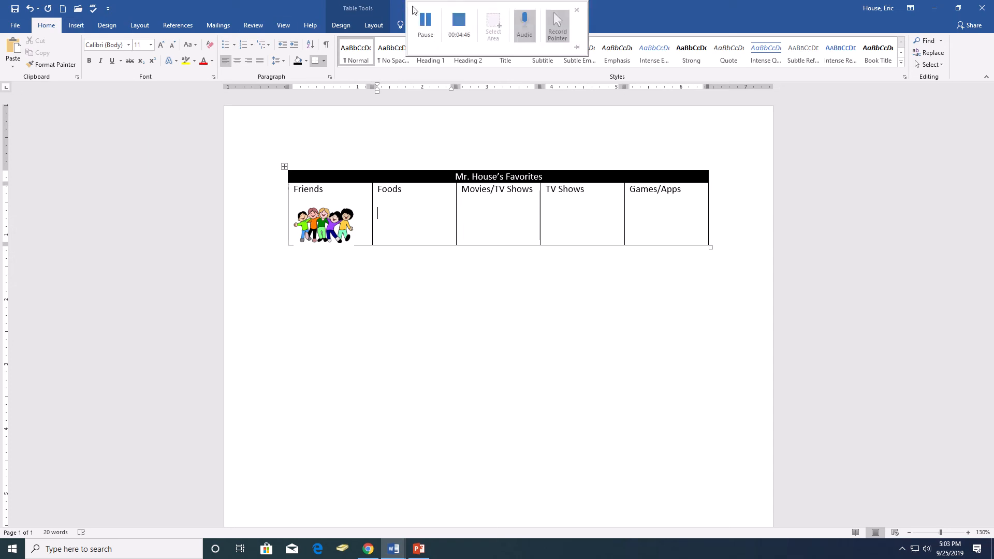
left_click(431, 20)
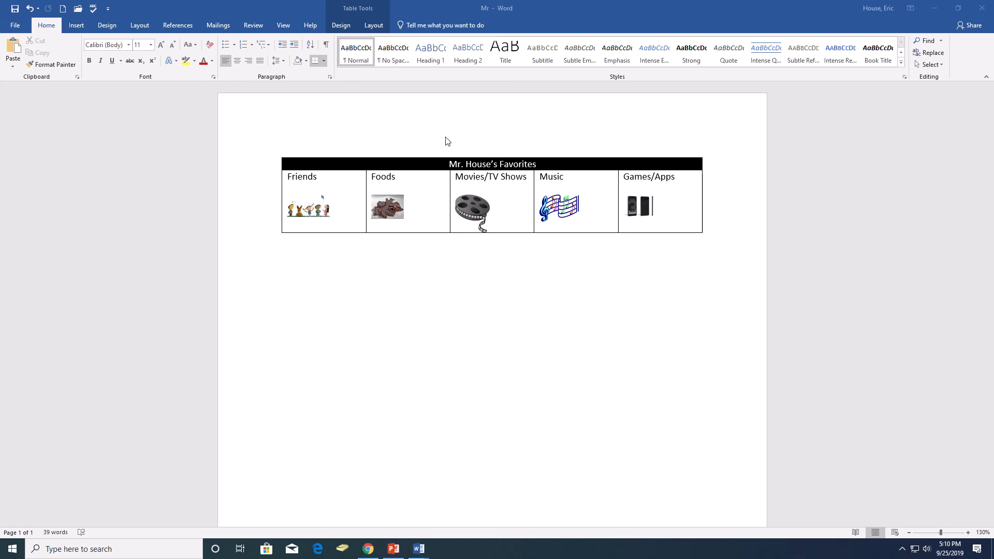
- Add blank lines beneath the pictures across the table's second row, from Friends to Games/Apps, to make room for the lists
left_click(329, 227)
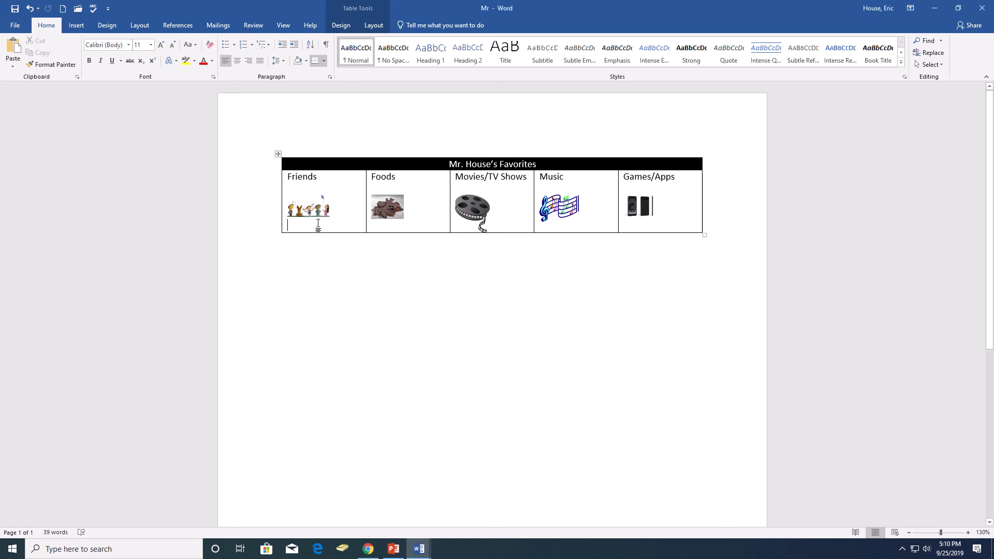
left_click(381, 213)
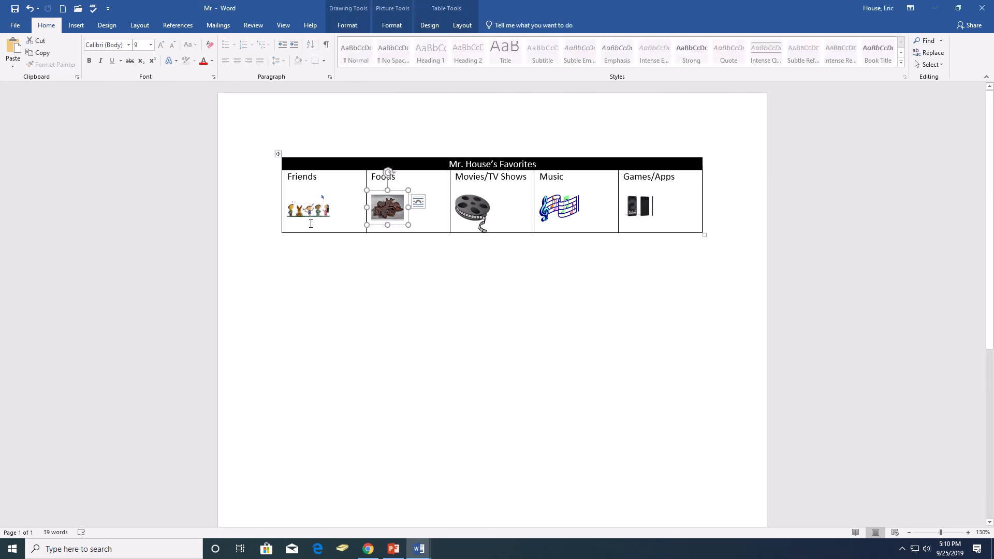
left_click(337, 226)
key("Return")
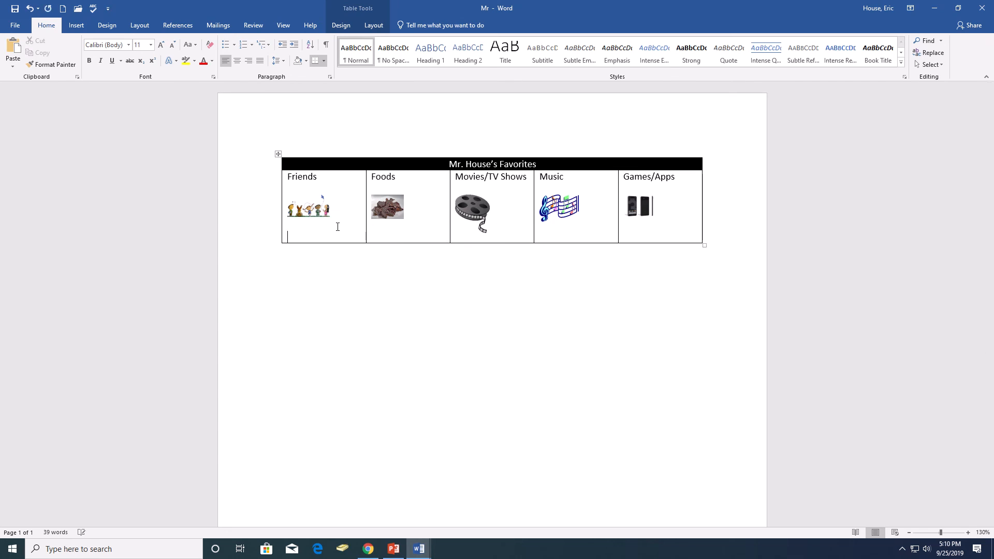
left_click(391, 208)
left_click(426, 226)
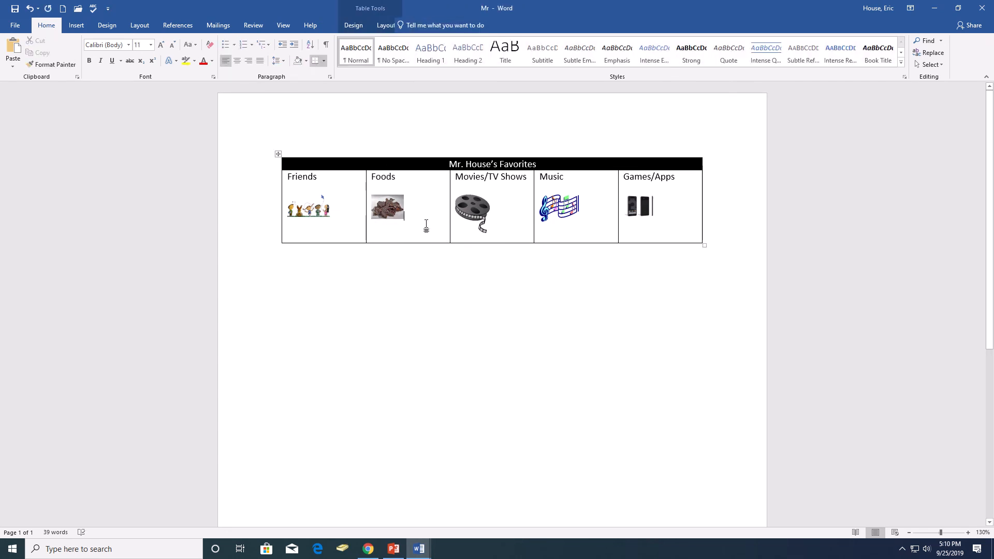
key("Return")
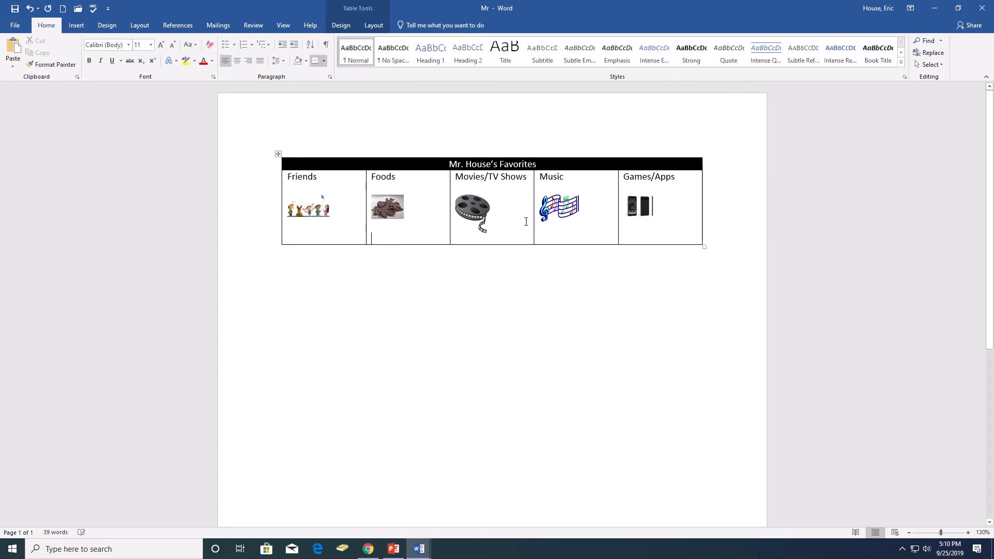
key("Return")
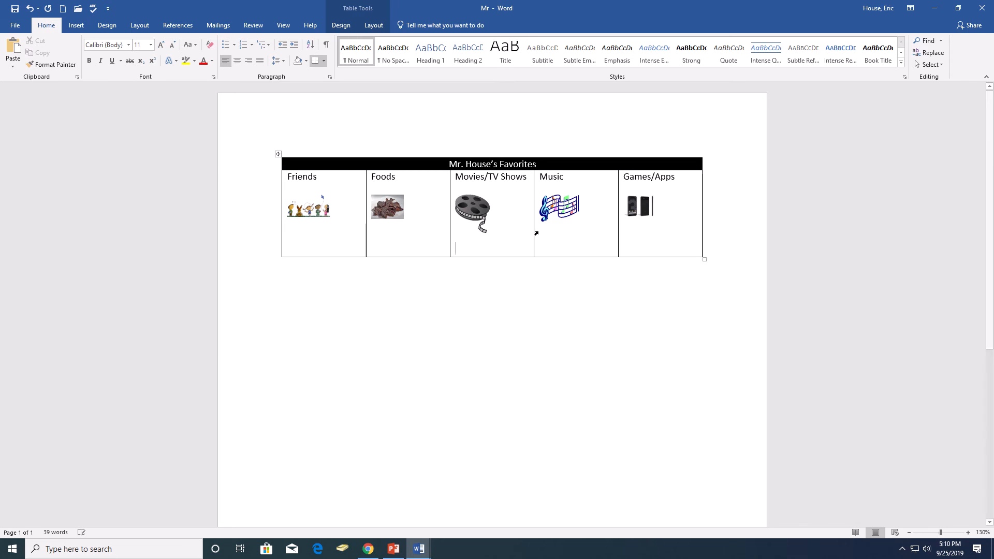
left_click(592, 232)
left_click(670, 225)
key("Return")
left_click(300, 233)
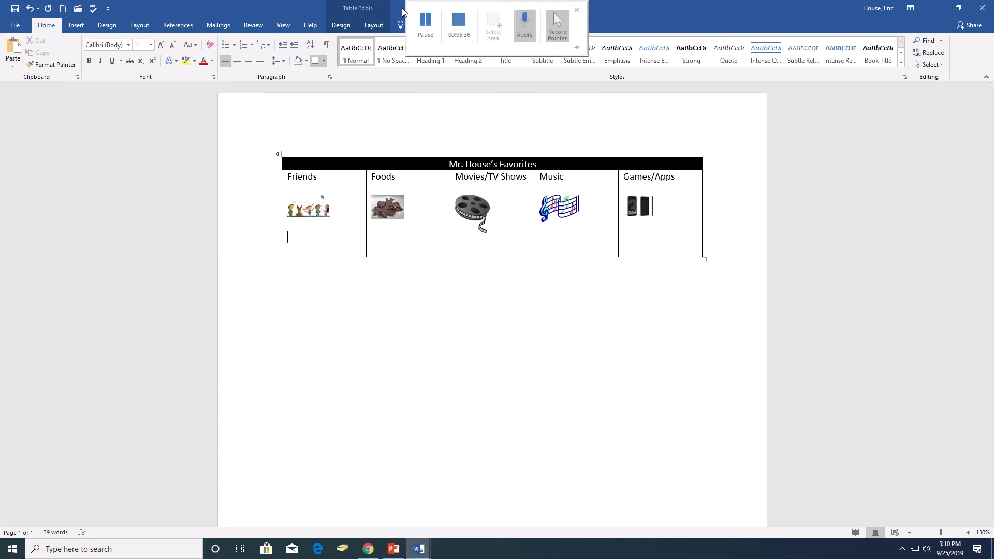
left_click(424, 22)
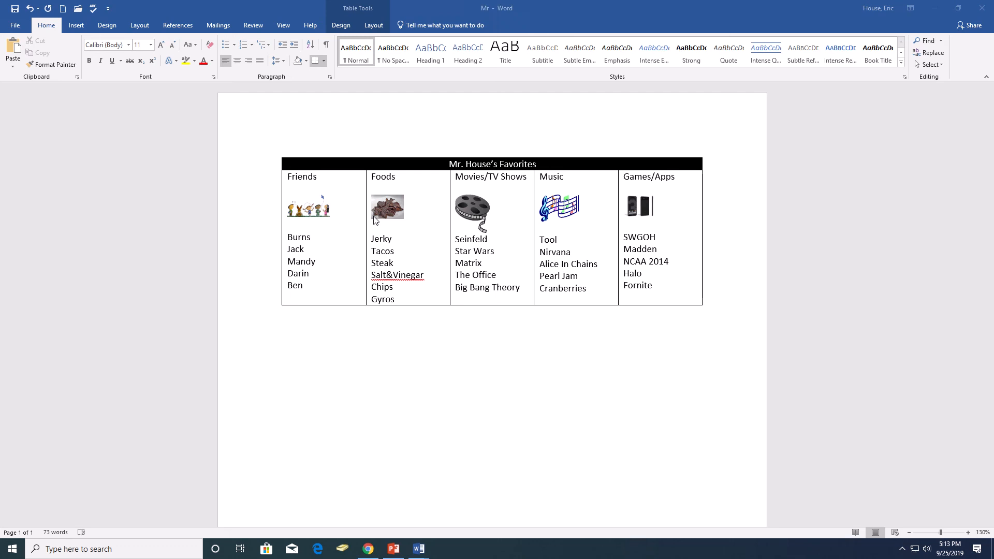
- Insert two blank lines between the picture and the list in the Friends, Foods and Movies/TV Shows columns
left_click(301, 227)
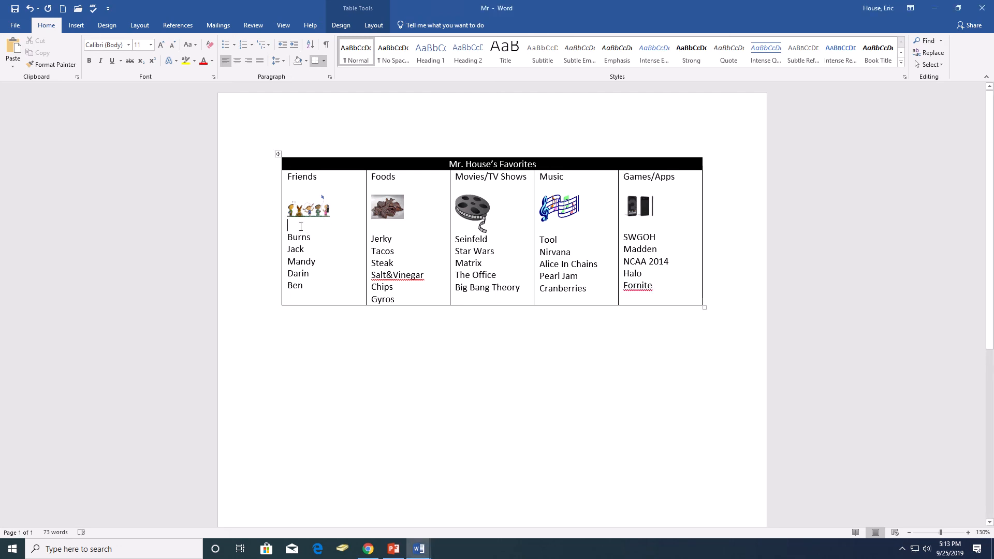
key("Return")
key("Return")
key("Return")
key("Return")
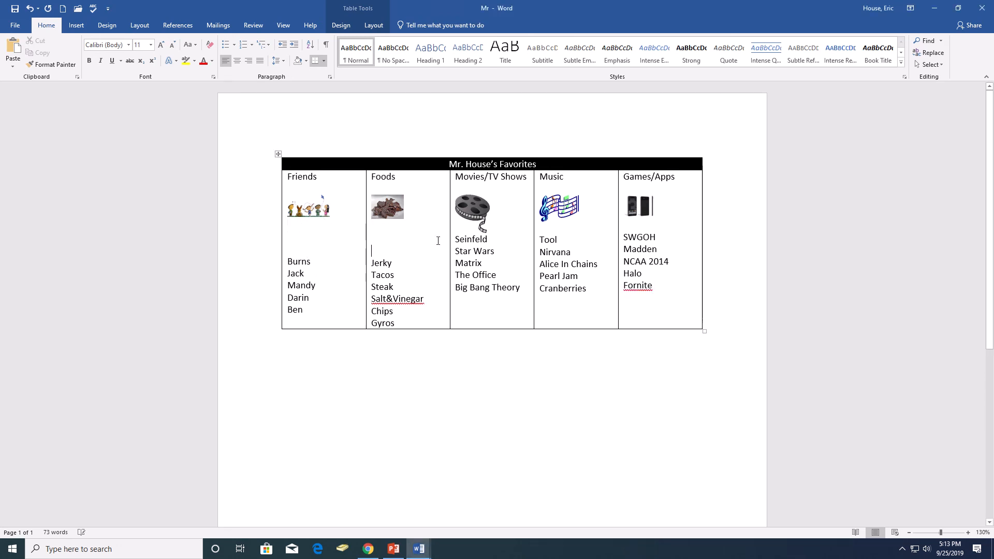
left_click(506, 234)
- Insert two blank lines above the lists in the Music and Games/Apps columns
key("Return")
key("Return")
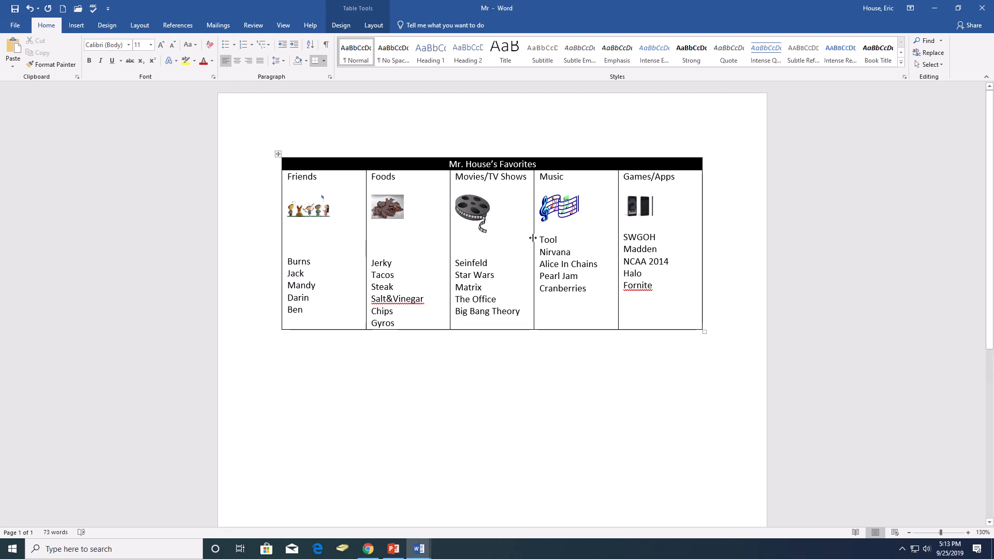
left_click(541, 242)
key("Return")
key("Return")
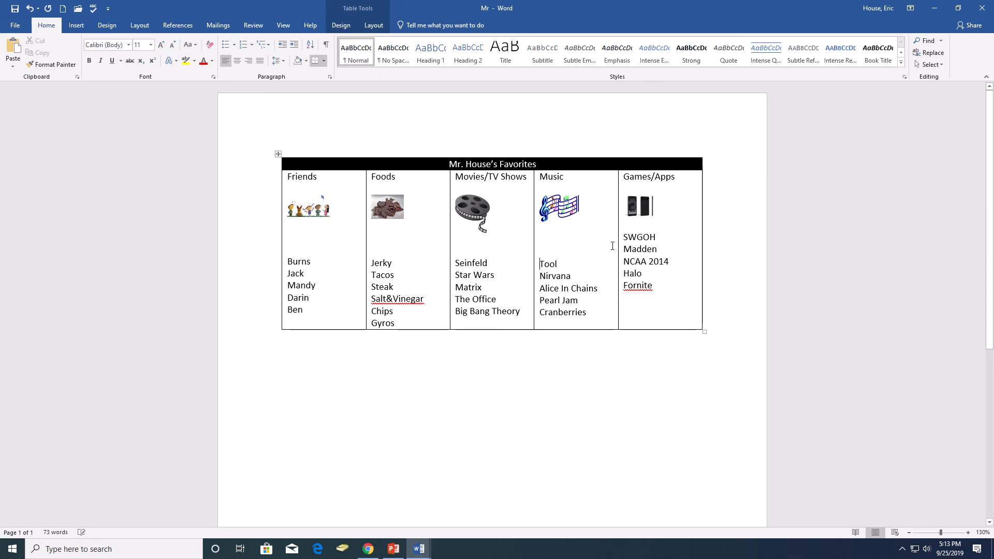
left_click(623, 237)
- Add a blank line after Gyros and center the contents of all five second-row cells
key("Return")
key("Return")
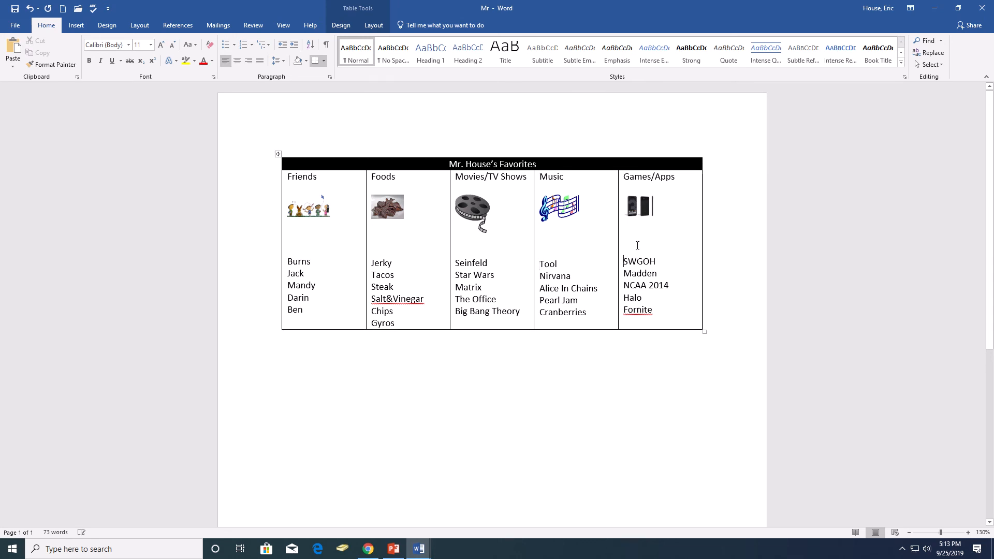
left_click(405, 321)
key("Return")
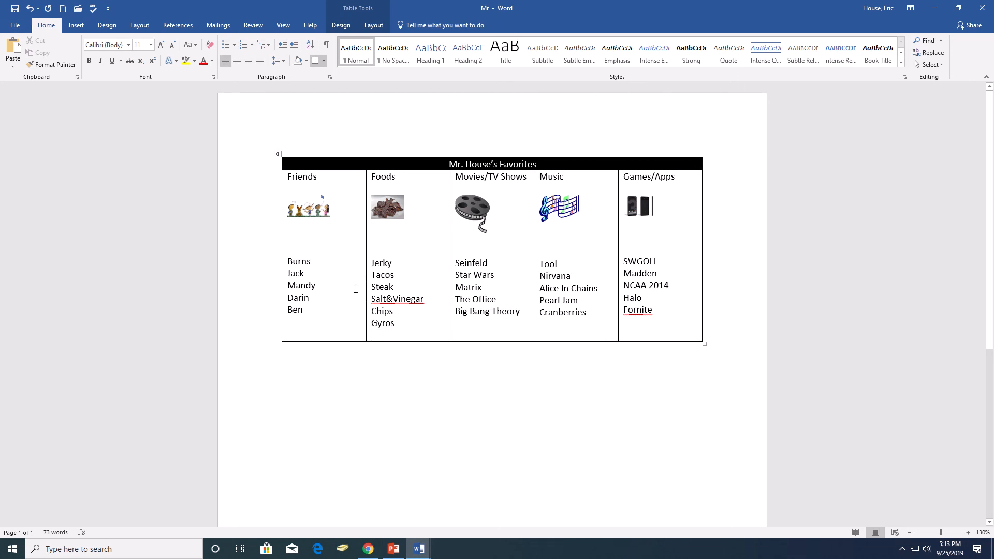
mouse_move(333, 181)
left_mouse_down()
mouse_move(521, 211)
mouse_move(643, 201)
mouse_move(645, 287)
left_mouse_up()
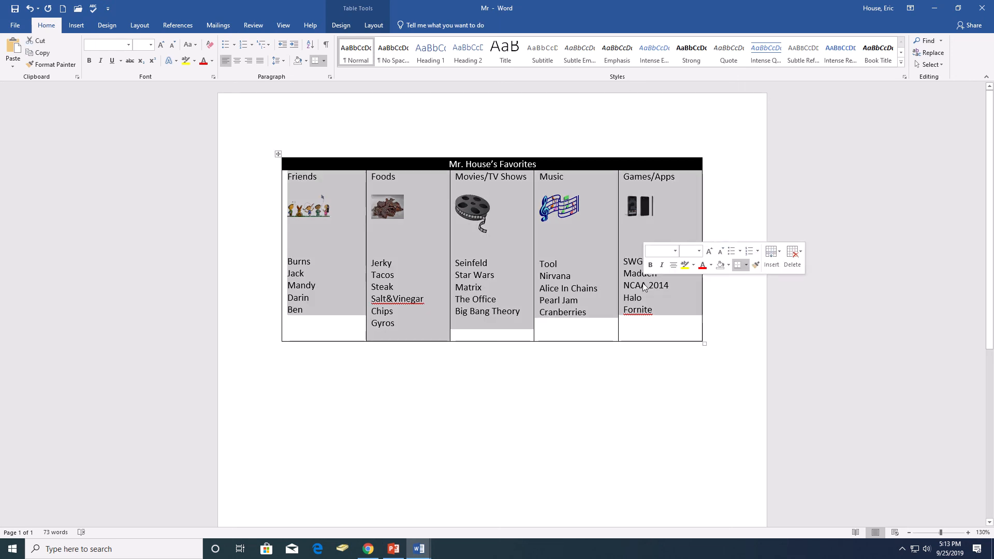
left_click(238, 61)
- Correct the last Games/Apps entry to Fortnite and set "Salt&Vinegar Chips" to font size 10
left_click(660, 309)
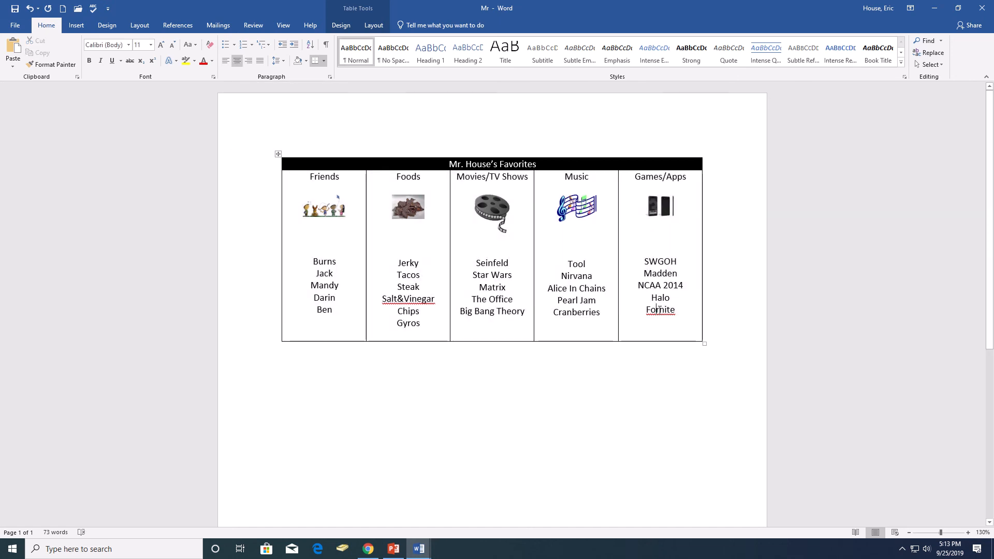
type("t")
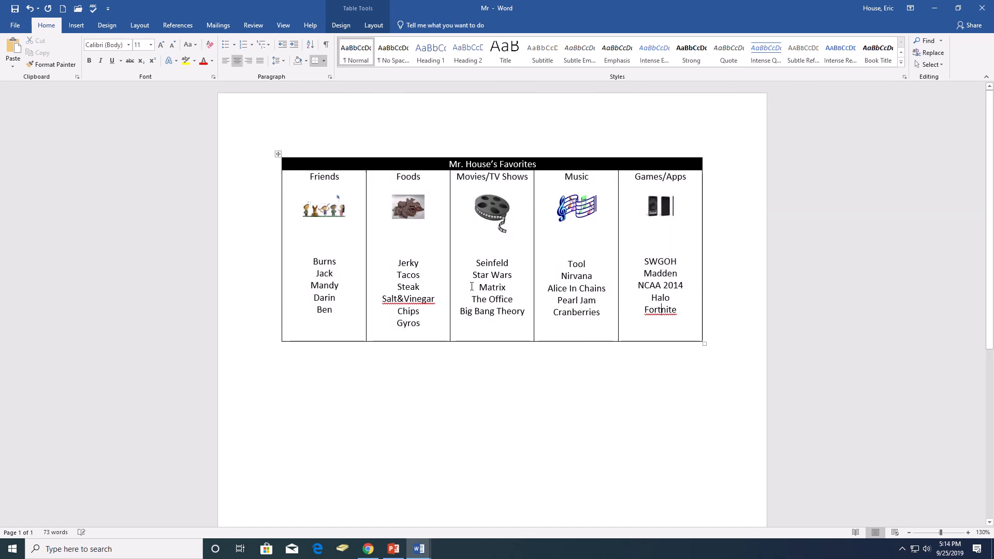
left_click_drag(426, 311, 386, 305)
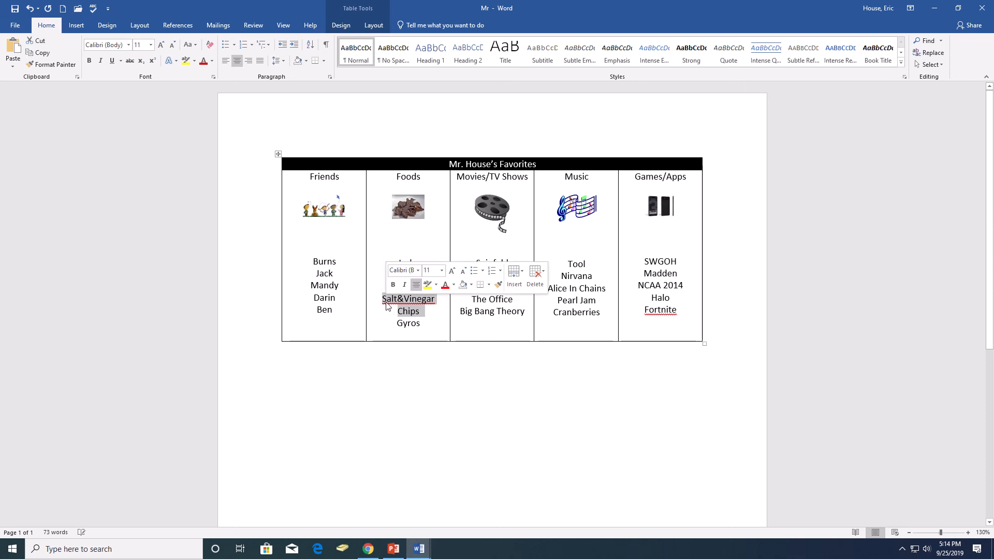
left_click(151, 45)
left_click(486, 275)
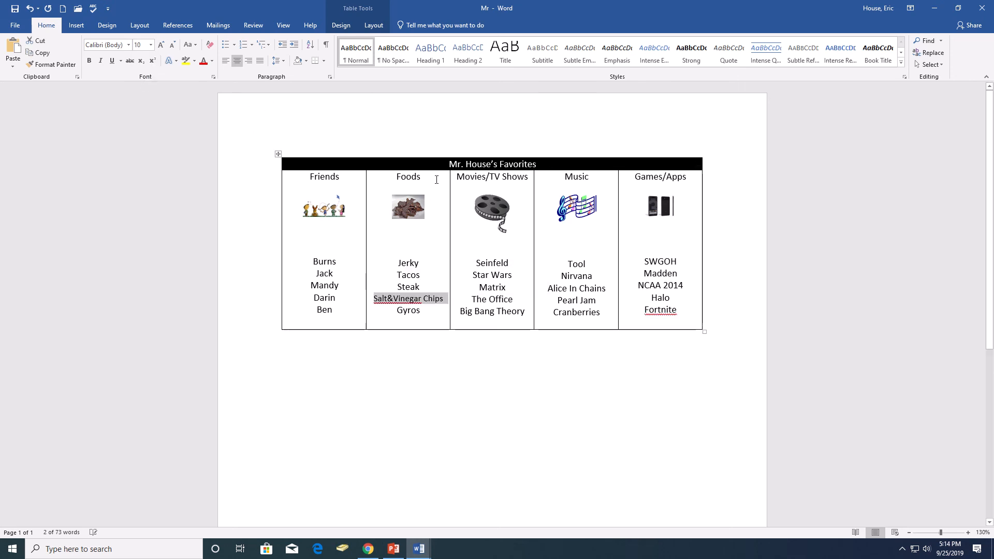
left_click(486, 275)
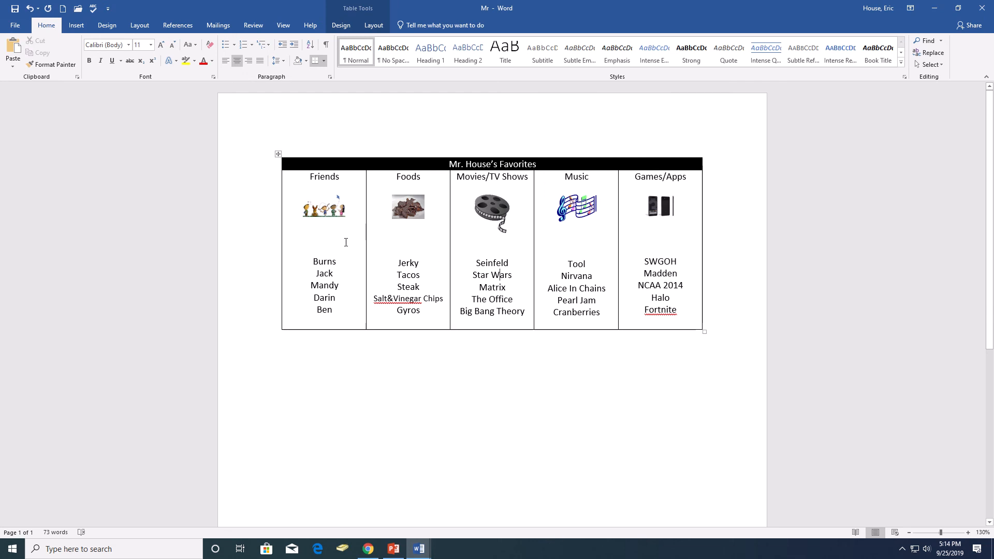
- Remove all borders from the five cells of the table's second row
left_click_drag(346, 243, 647, 240)
left_click(374, 25)
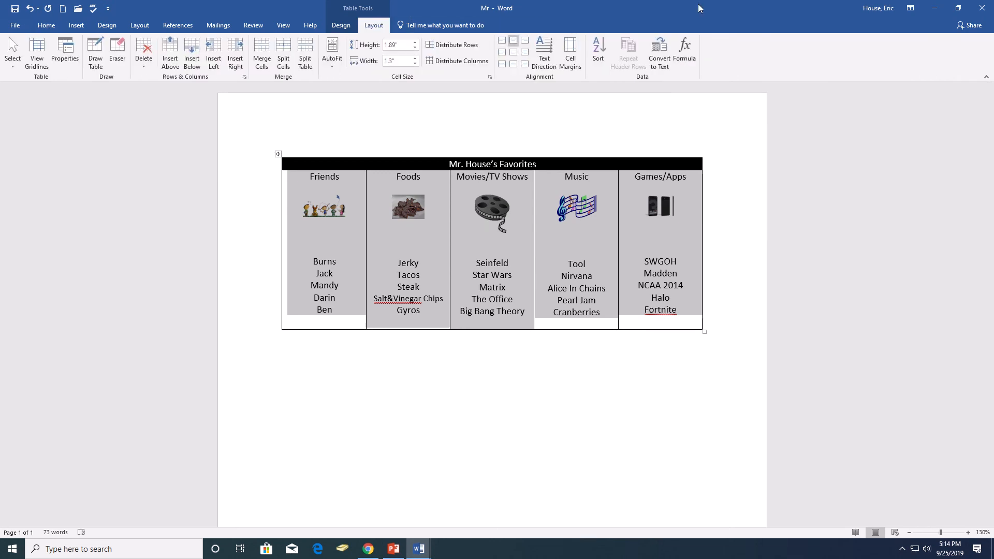
left_click(341, 25)
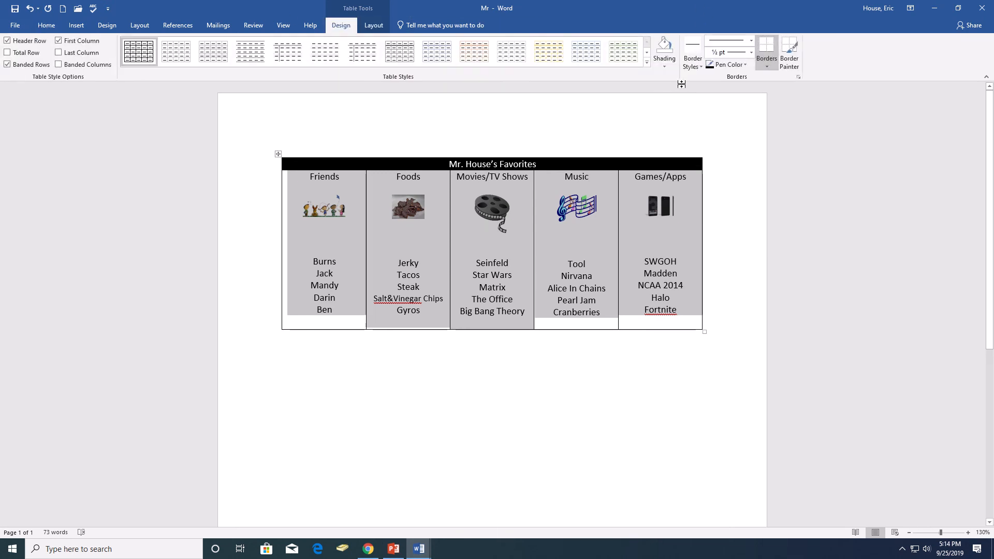
left_click(768, 65)
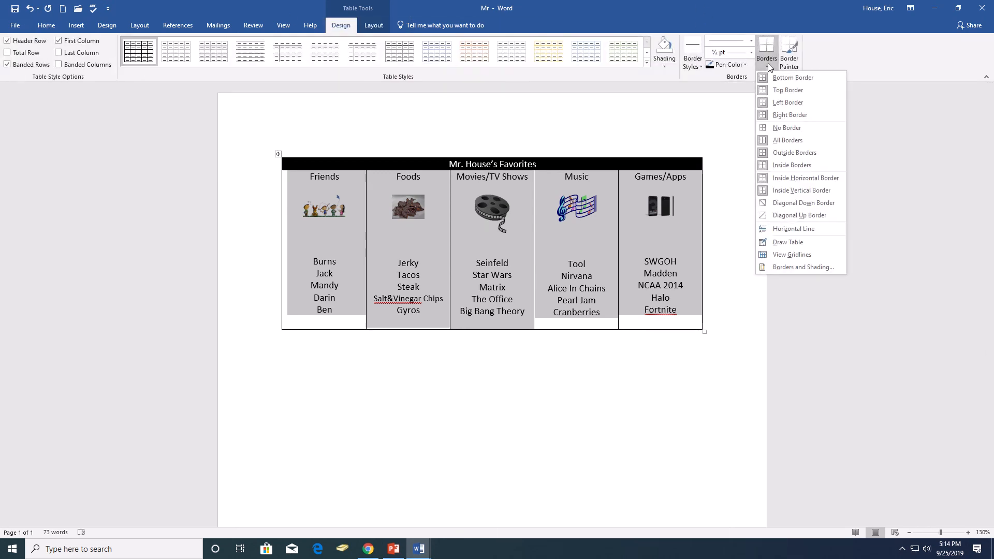
left_click(807, 129)
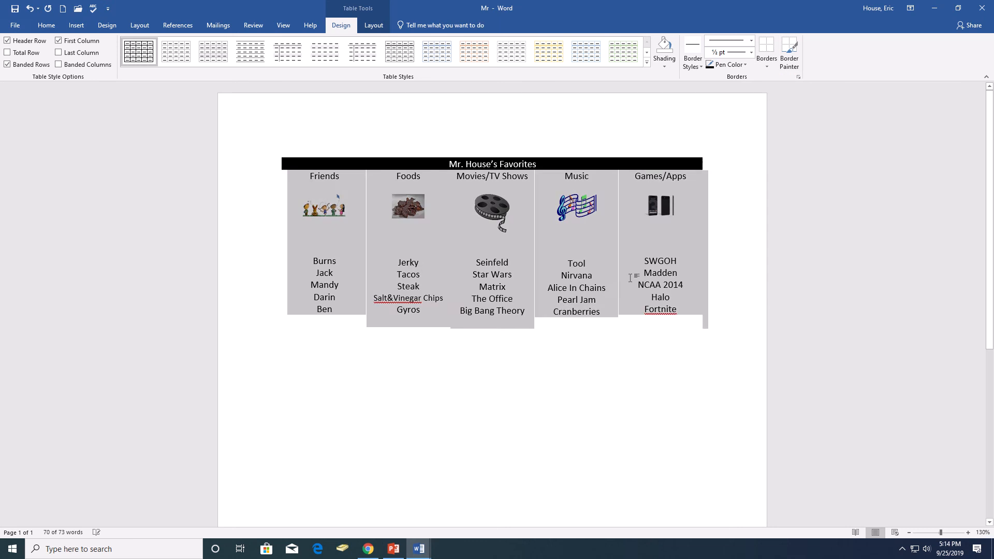
left_click(633, 275)
- Shade the Friends, Movies/TV Shows and Games/Apps cells of the second row light gray
left_click(351, 241)
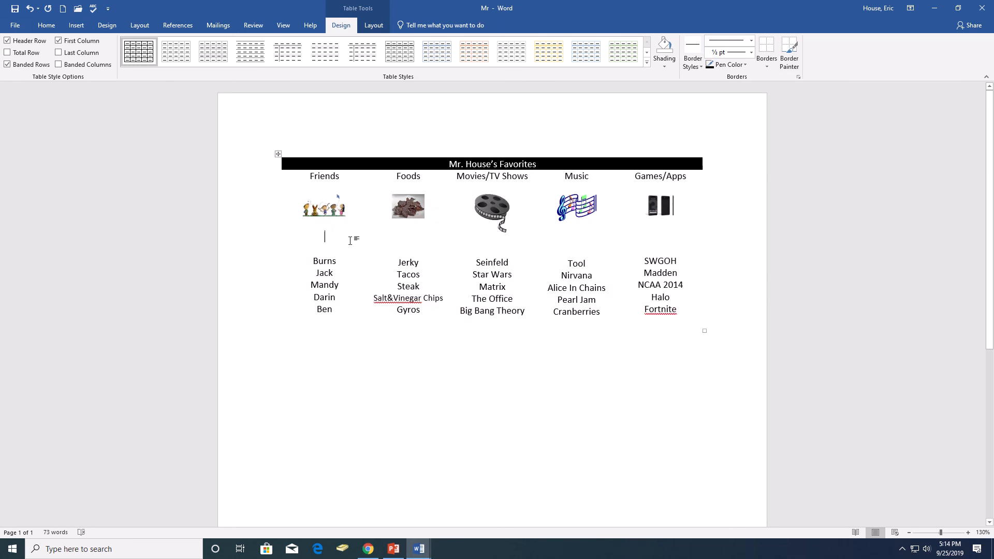
left_click(665, 65)
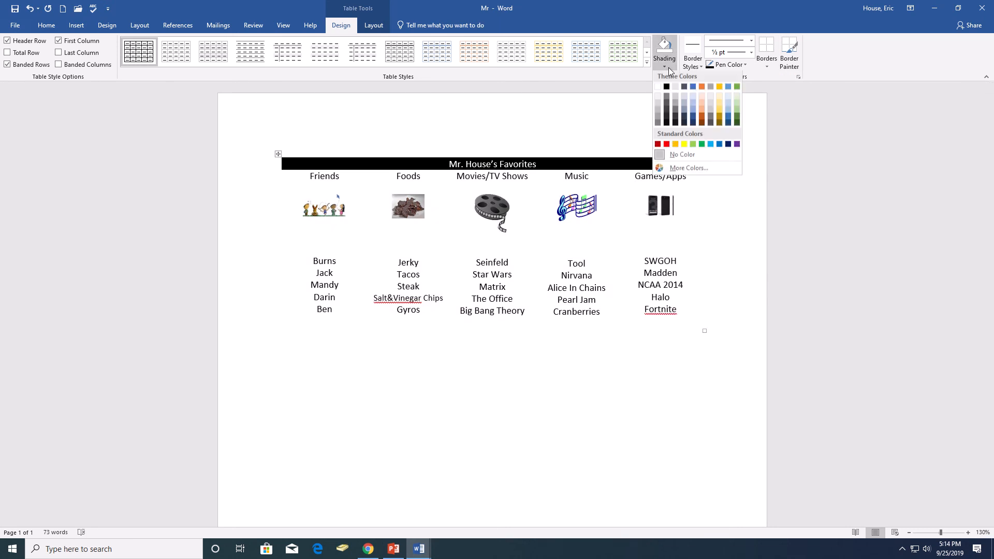
left_click(657, 106)
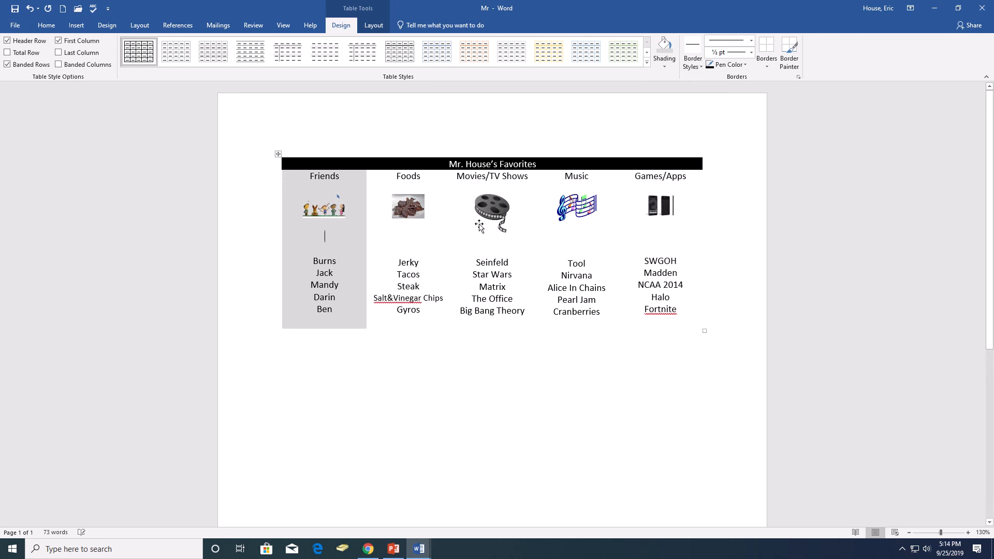
left_click(665, 48)
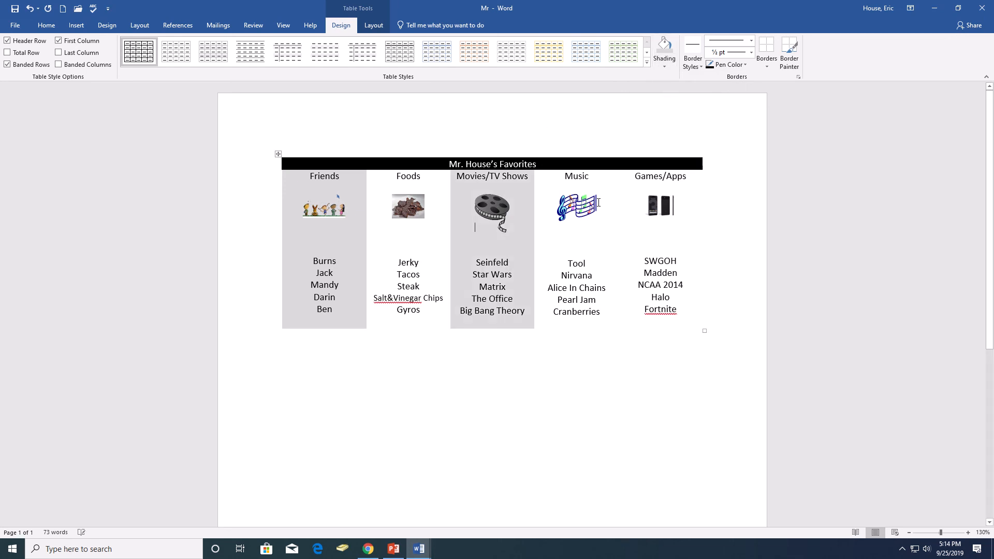
left_click(652, 206)
left_click(660, 236)
left_click(663, 49)
left_click(590, 272)
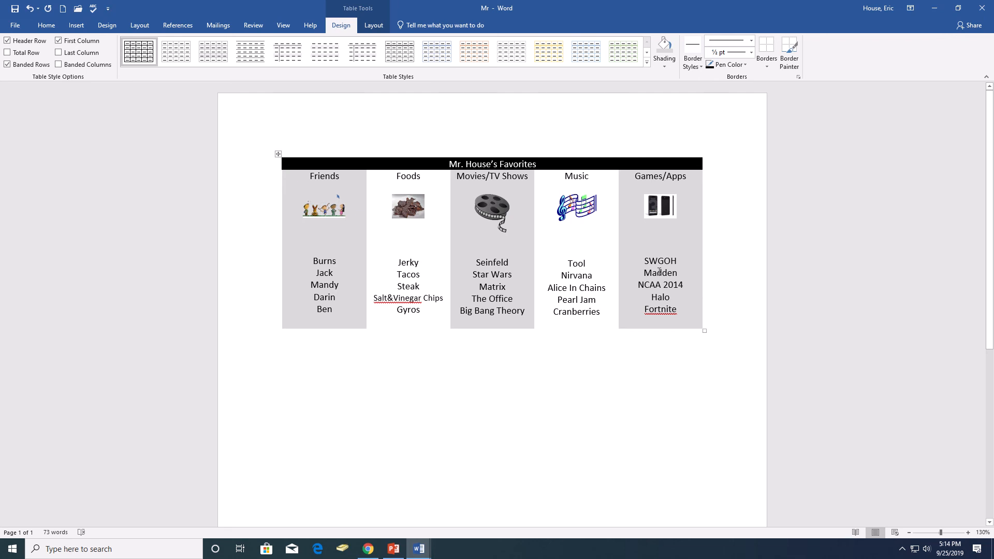
mouse_move(554, 12)
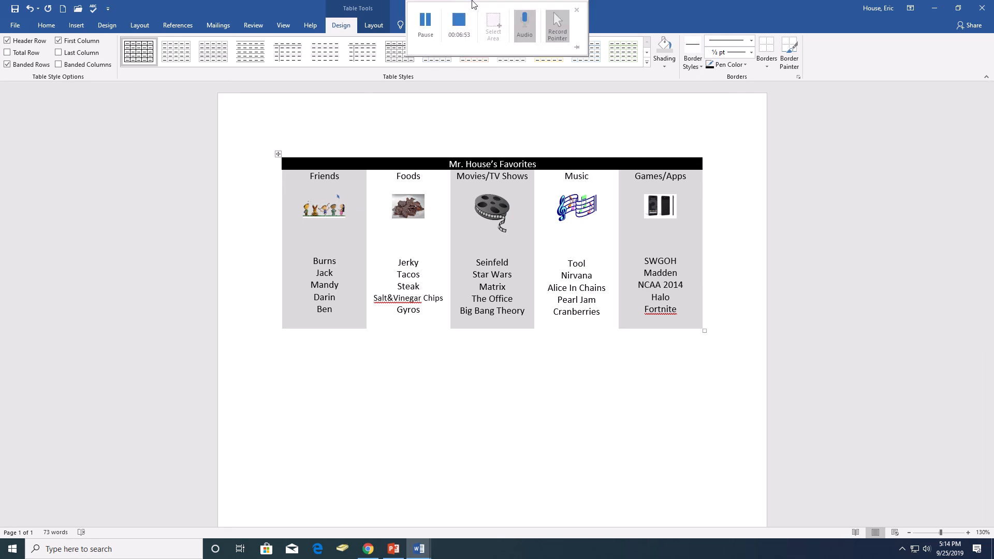